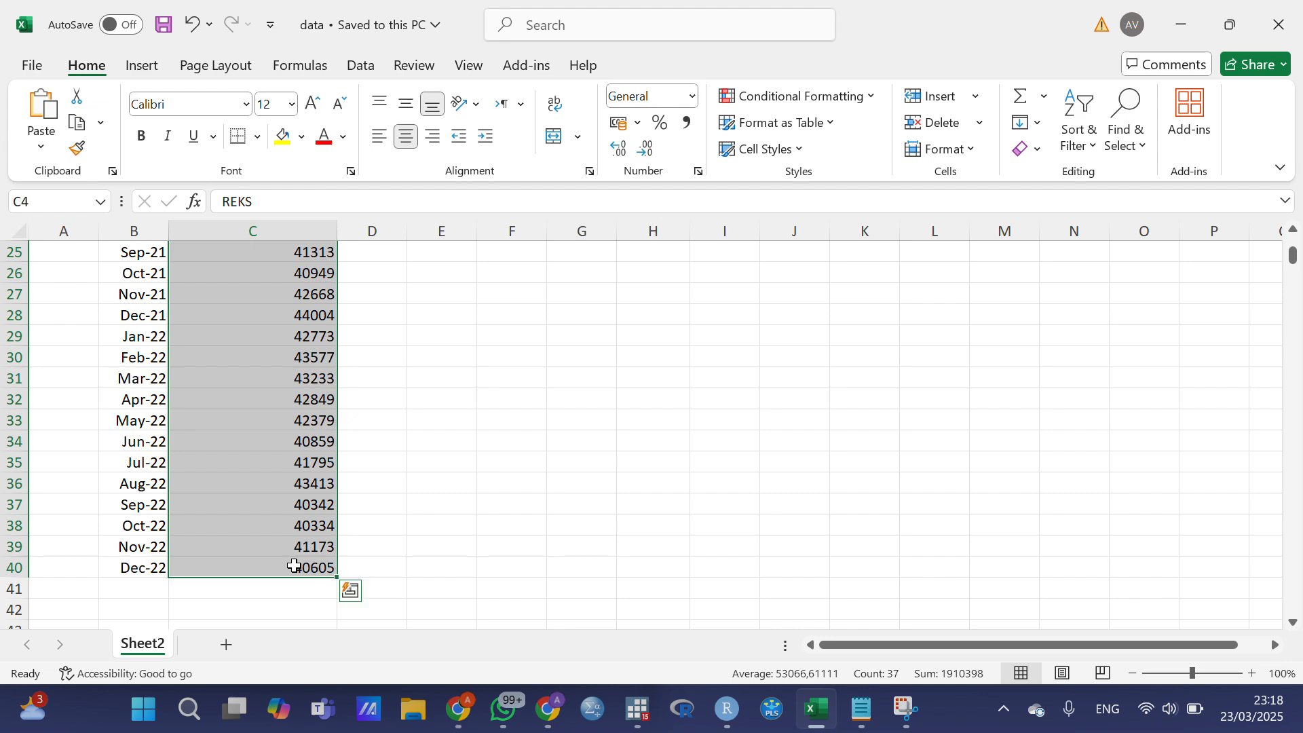
Copy the REKS column from the Excel sheet and paste it into Stata's Data Editor, treating the first row as variable names.
{"action": "key", "text": "ctrl+c"}
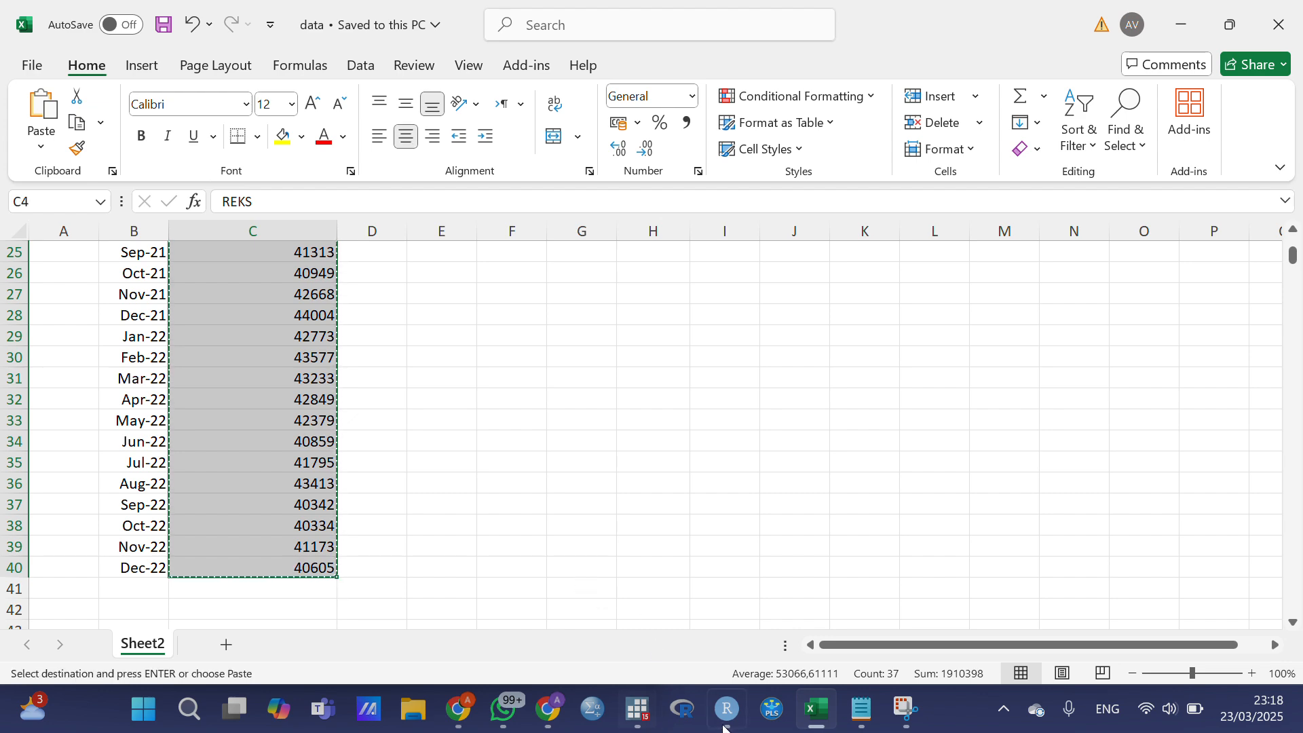
{"action": "mouse_move", "coordinate": [719, 717]}
{"action": "left_click", "coordinate": [638, 708]}
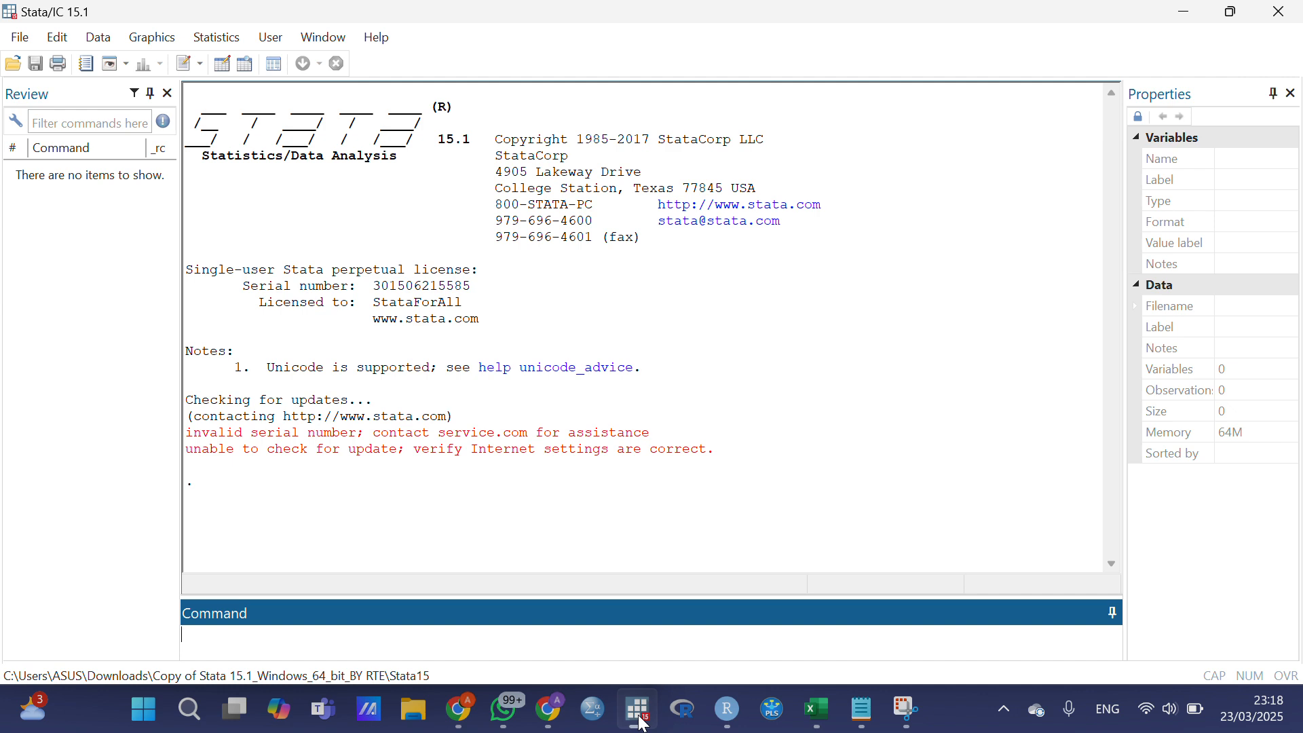
{"action": "left_click", "coordinate": [107, 41]}
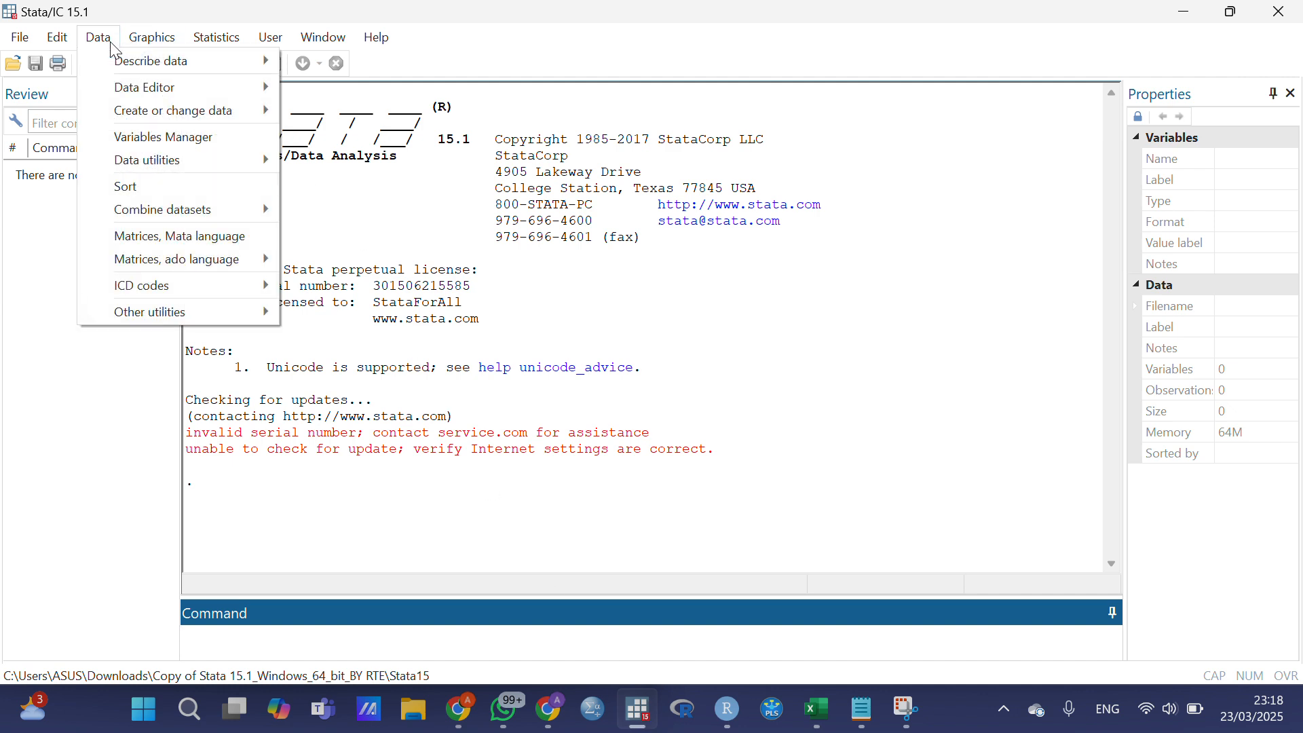
{"action": "mouse_move", "coordinate": [136, 91]}
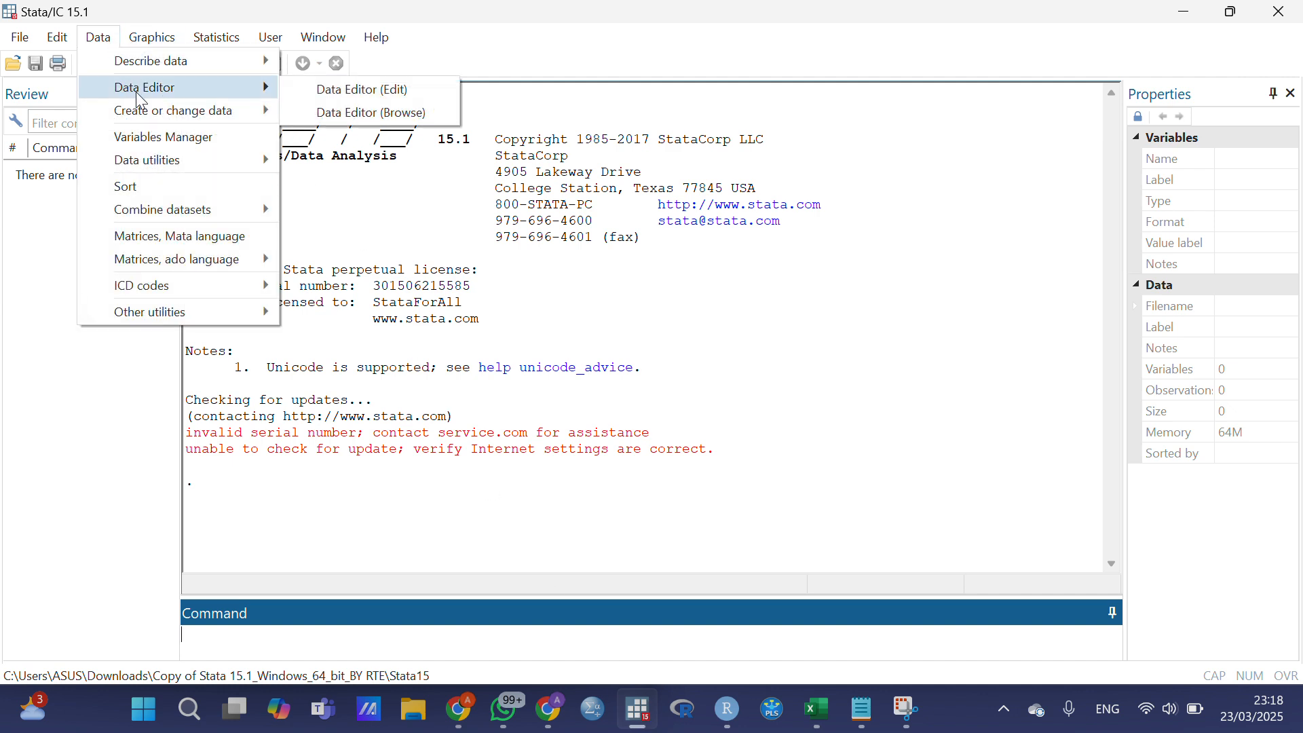
{"action": "left_click", "coordinate": [326, 100]}
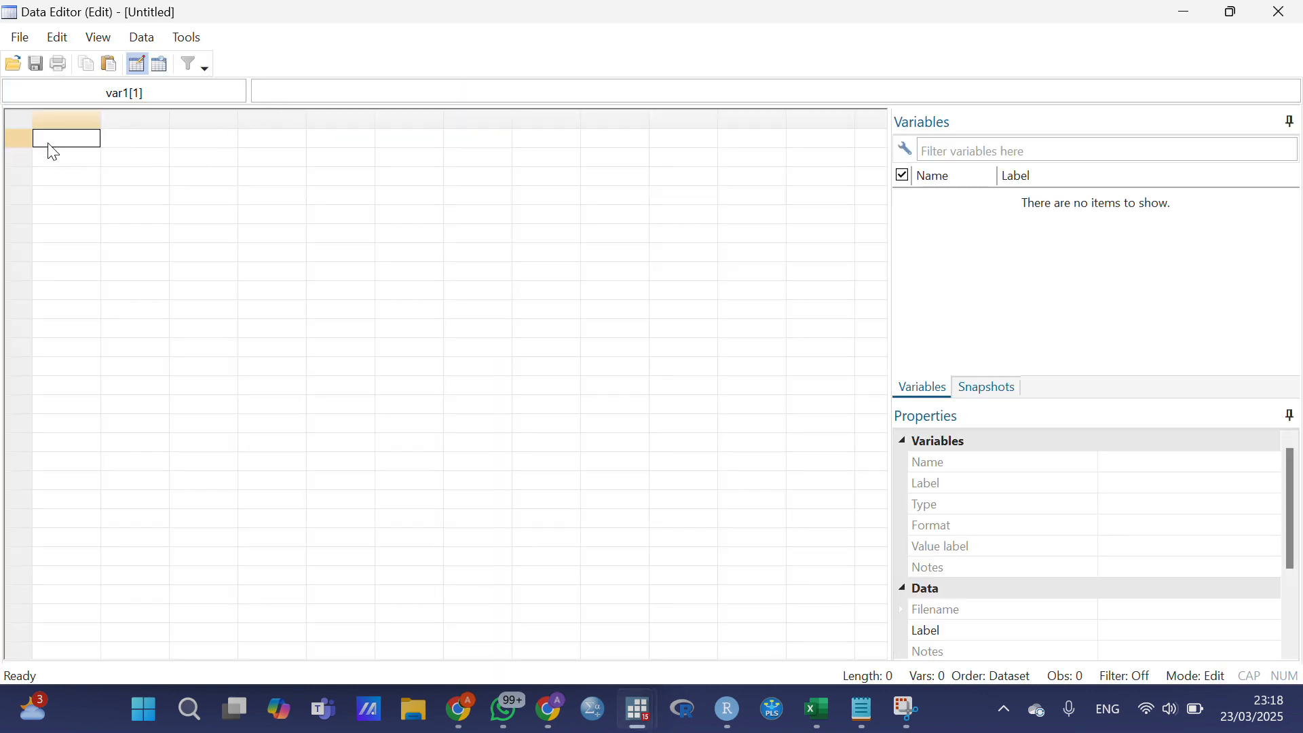
{"action": "key", "text": "ctrl+v"}
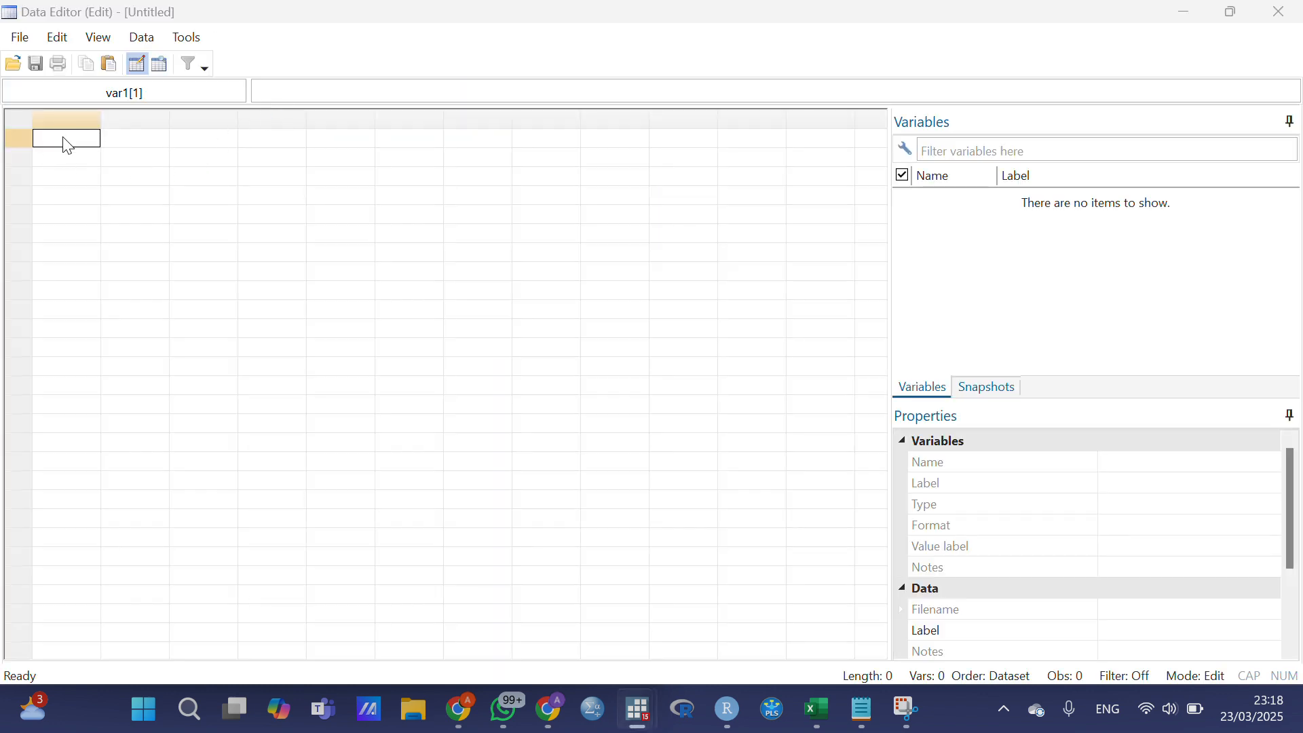
{"action": "left_click", "coordinate": [410, 439]}
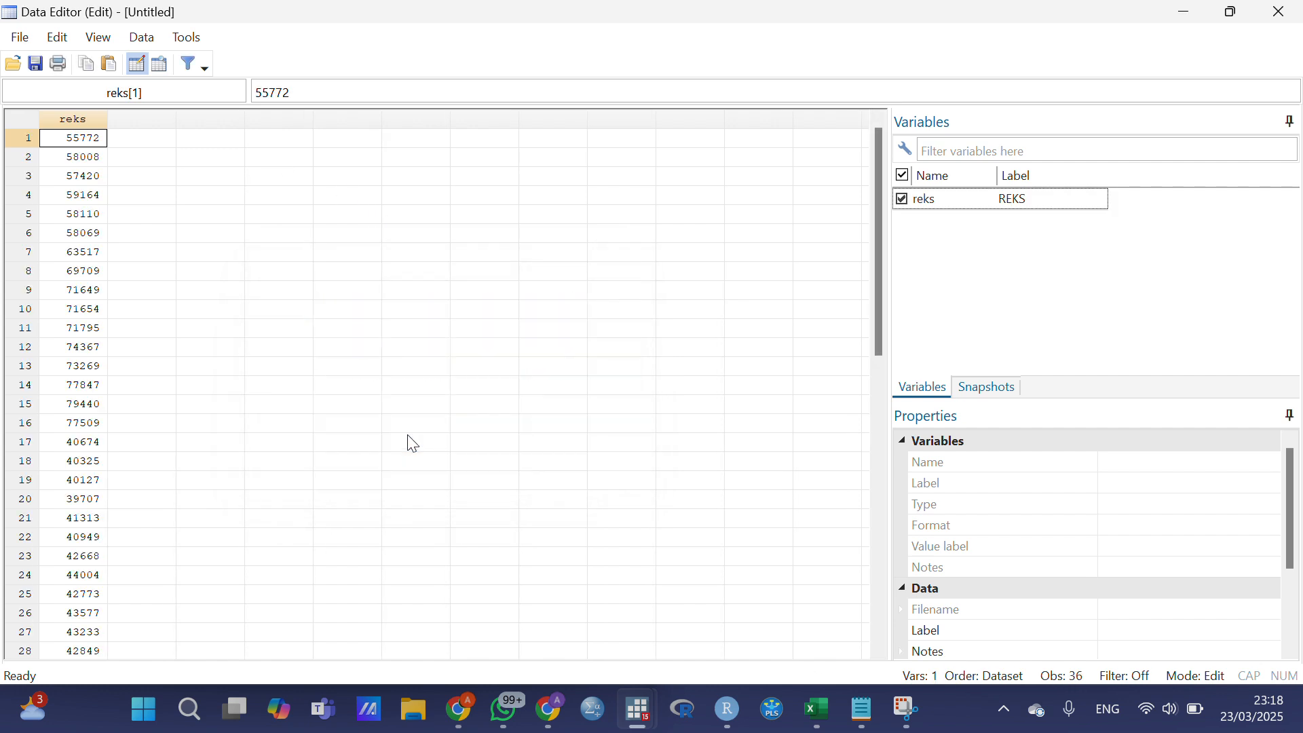
Generate an observation counter variable in the main Stata window with gen t=_n.
{"action": "mouse_move", "coordinate": [638, 719]}
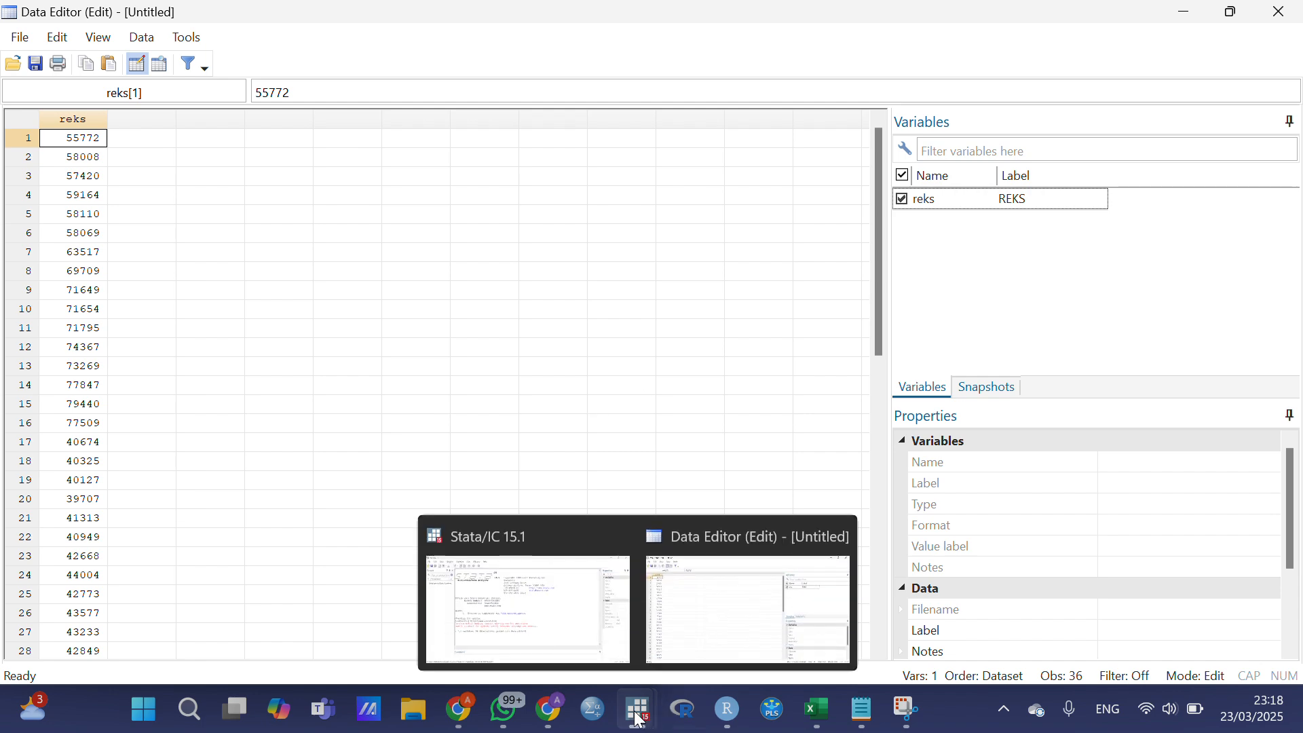
{"action": "left_click", "coordinate": [578, 640]}
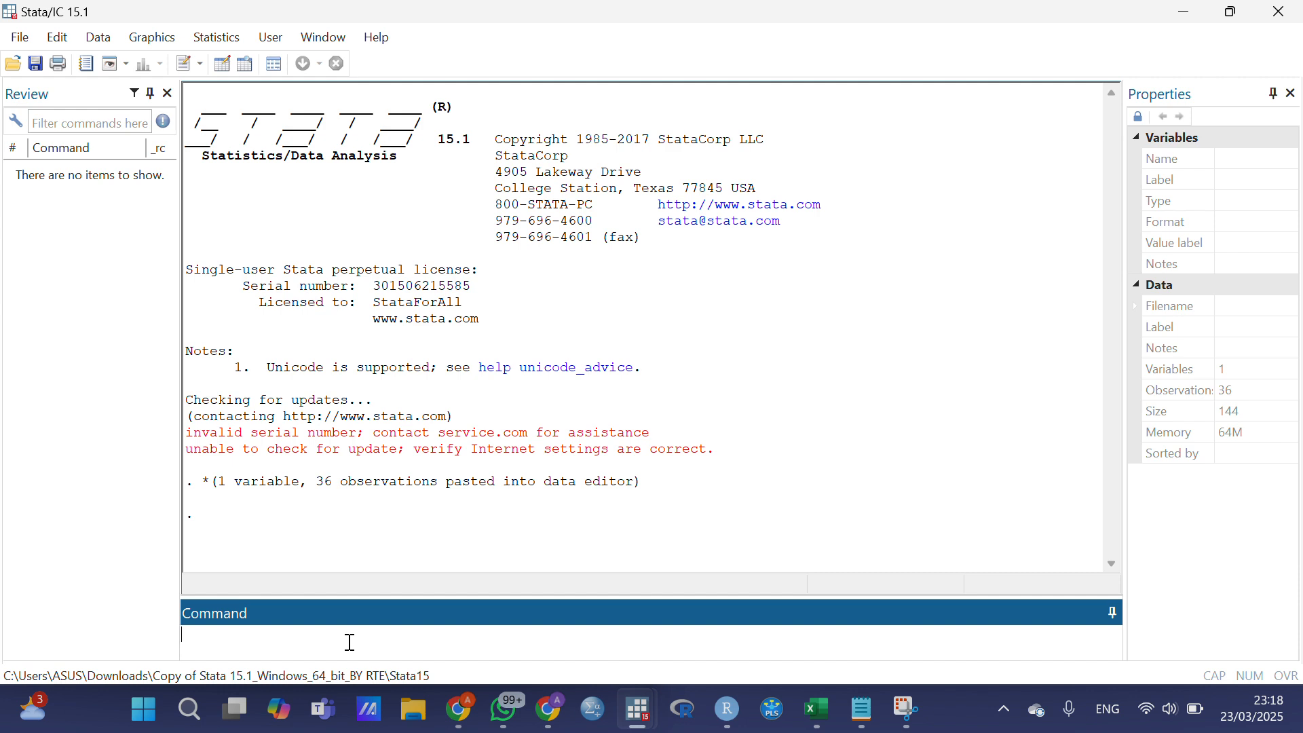
{"action": "type", "text": "gen t=_n"}
{"action": "key", "text": "Return"}
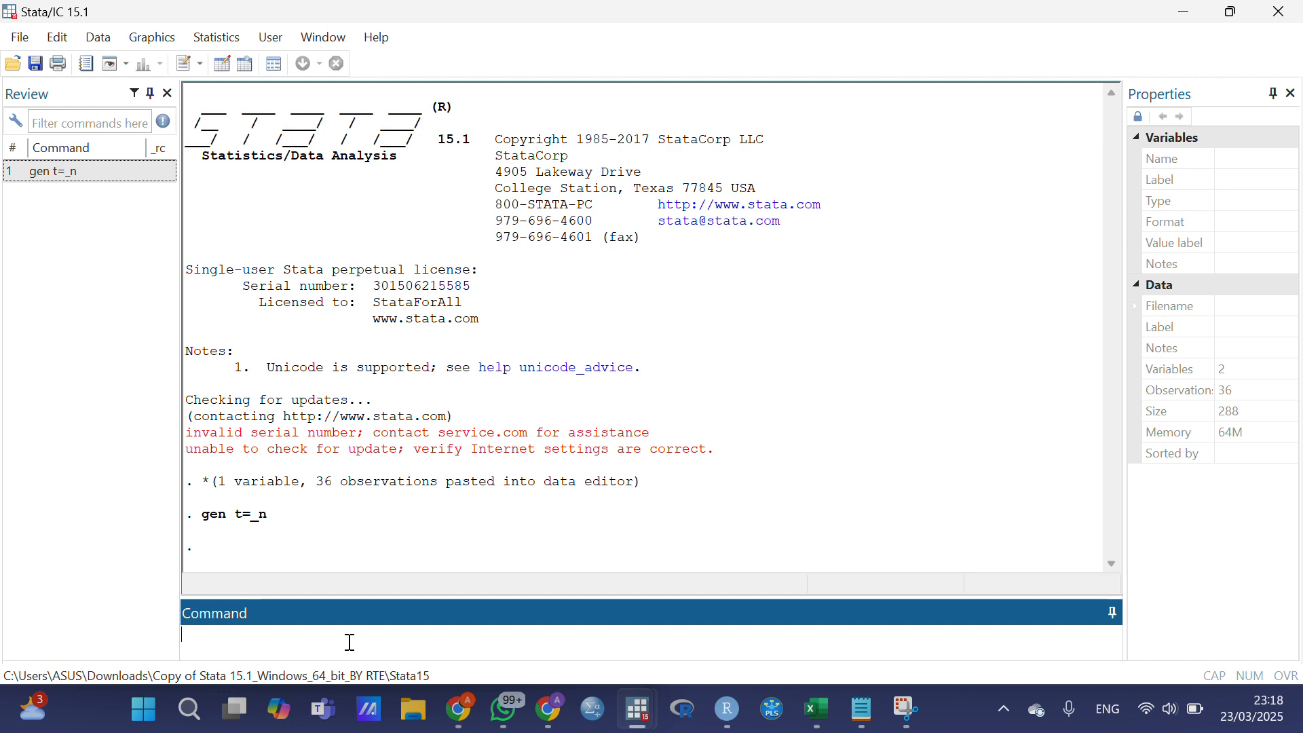
Generate a monthly date variable starting in January 2020 with gen newt = tm(2020m1) + t-1.
{"action": "type", "text": "gen newt=t"}
{"action": "key", "text": "BackSpace"}
{"action": "key", "text": "BackSpace"}
{"action": "type", "text": "= tm(2020"}
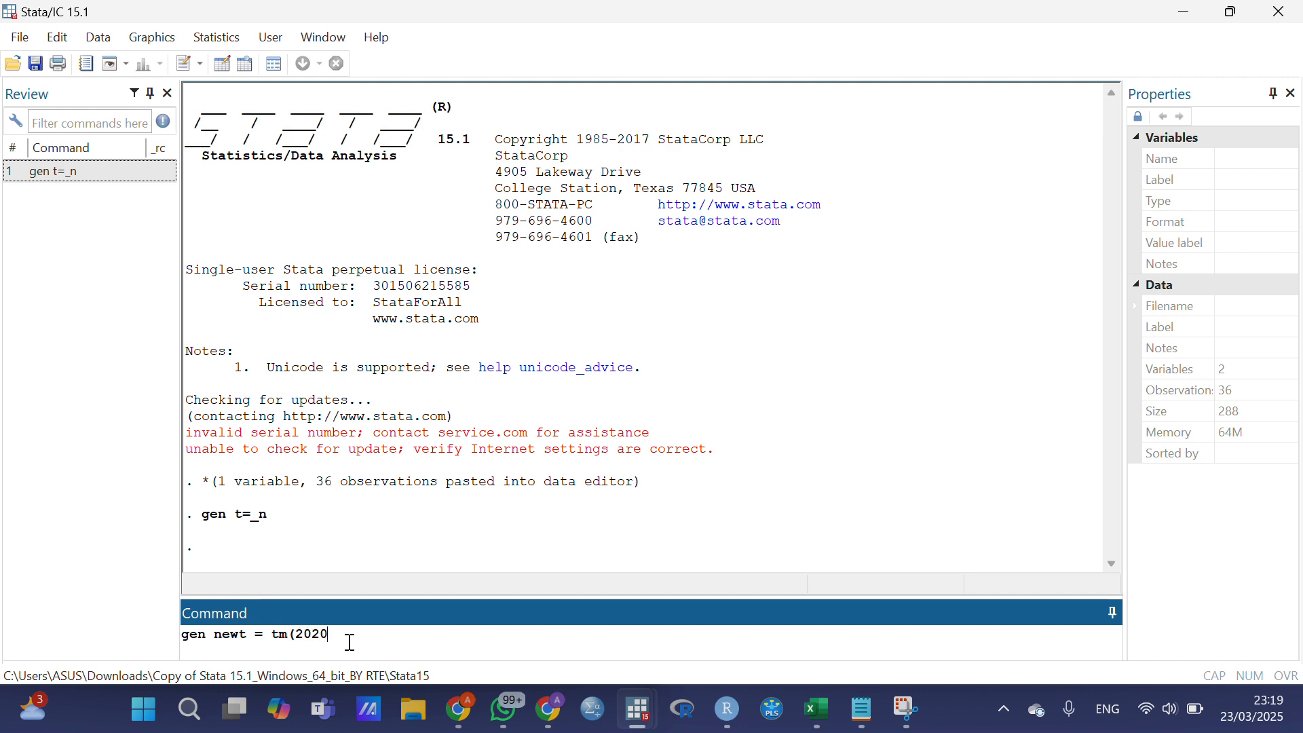
{"action": "type", "text": "m1) + t-1"}
{"action": "key", "text": "Return"}
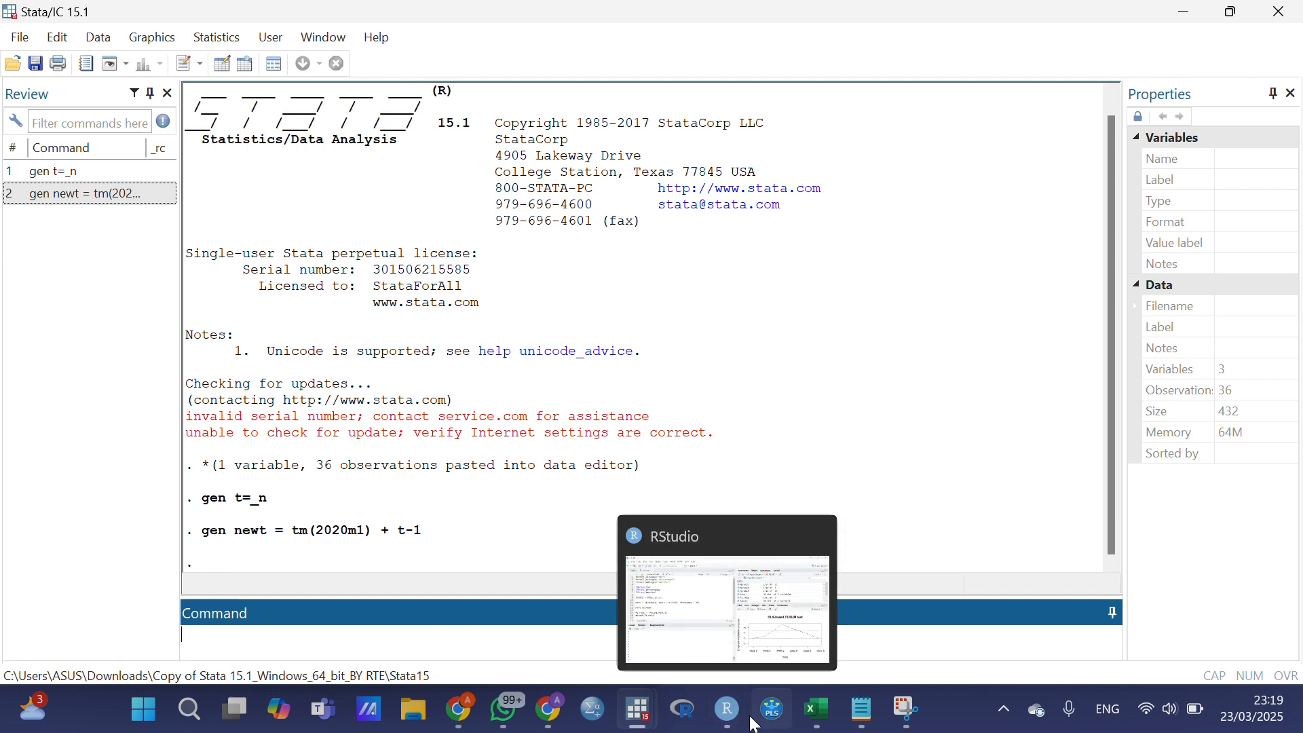
Format the newt variable as Monthly in the Data Editor with the 2009m4 sample style, and check its dates down to the last row.
{"action": "mouse_move", "coordinate": [645, 718]}
{"action": "left_click", "coordinate": [747, 604]}
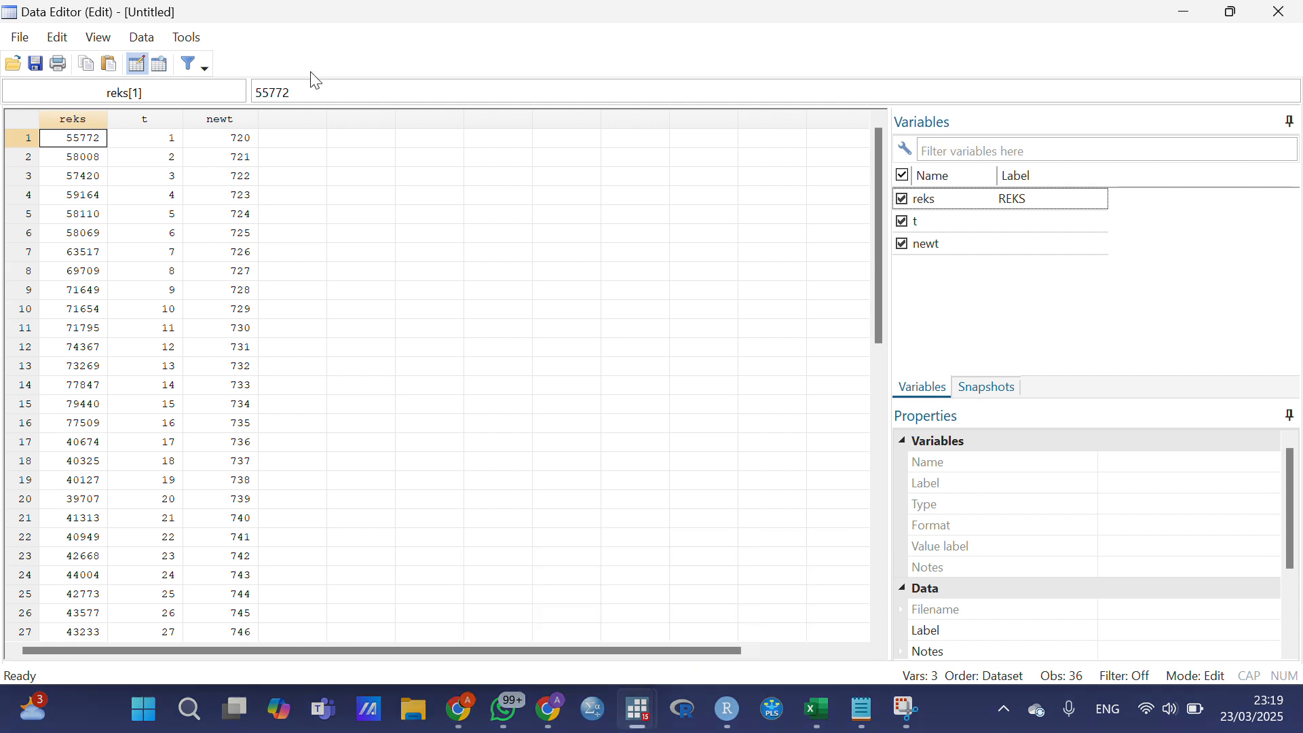
{"action": "left_click", "coordinate": [226, 122]}
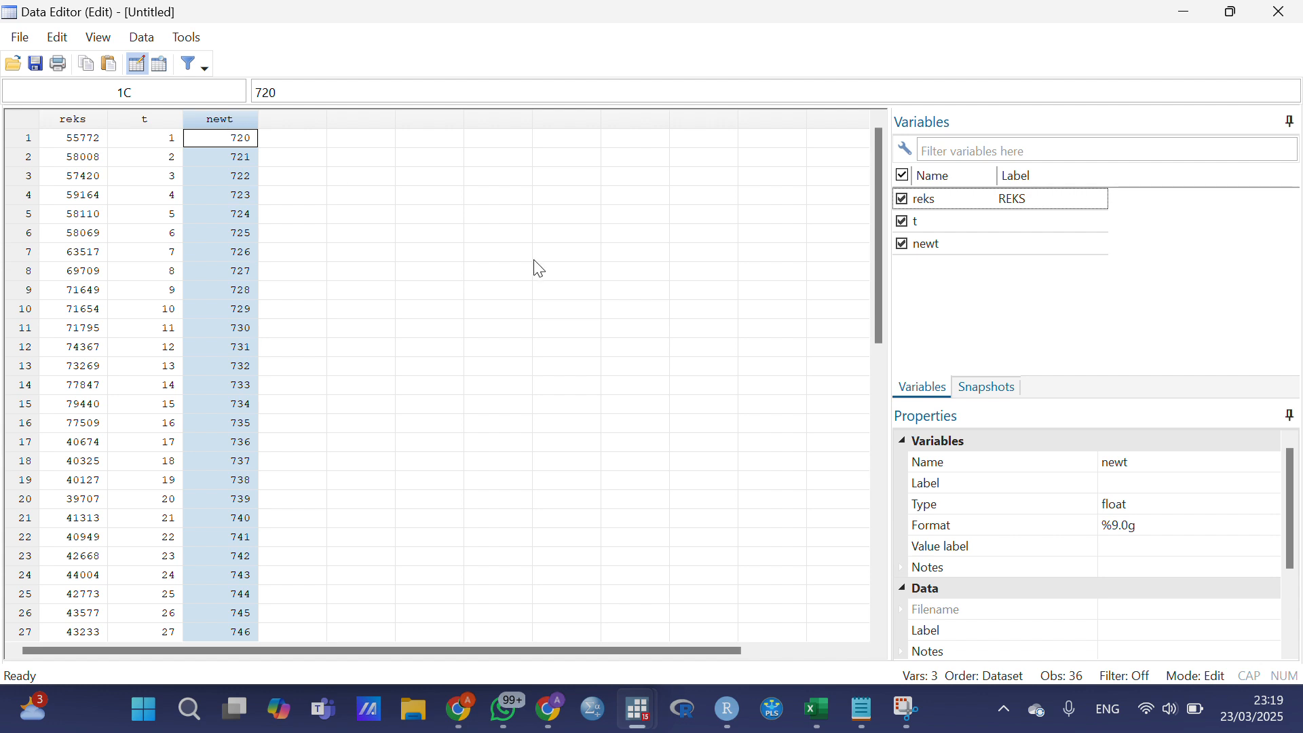
{"action": "left_click", "coordinate": [1186, 526]}
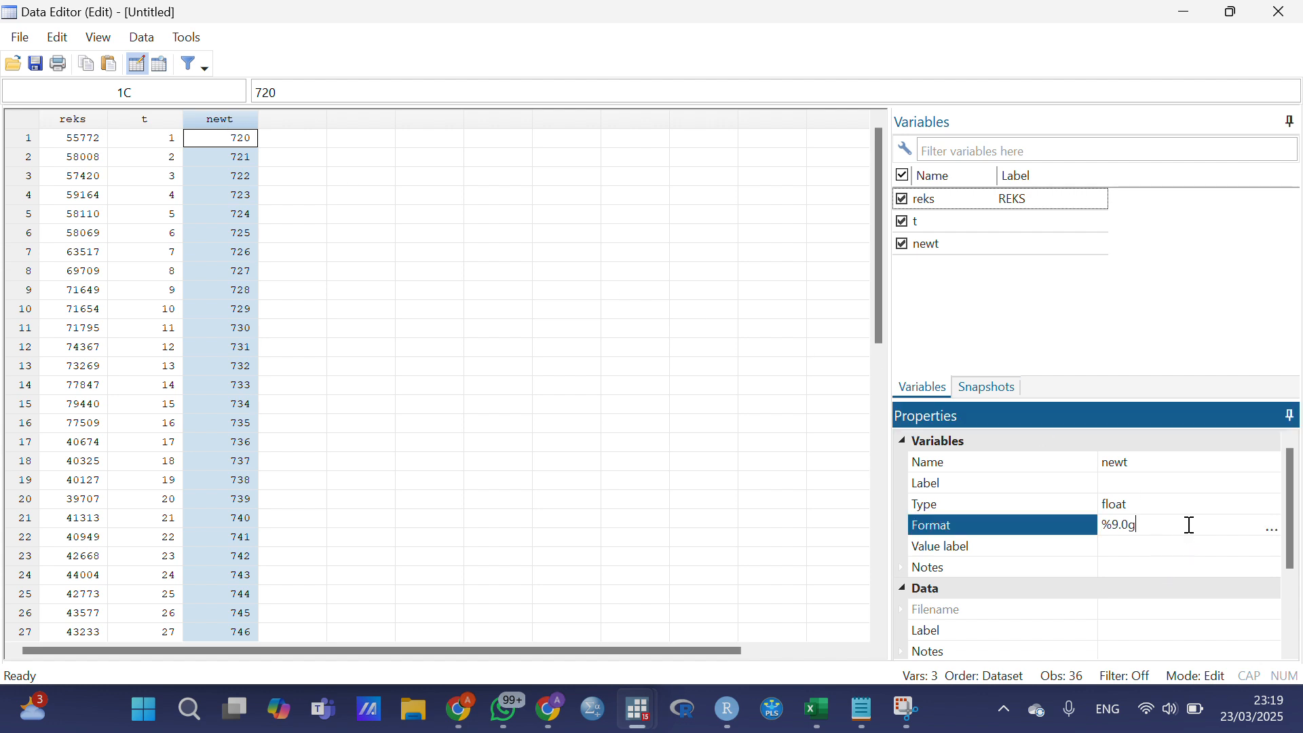
{"action": "left_click", "coordinate": [1272, 533]}
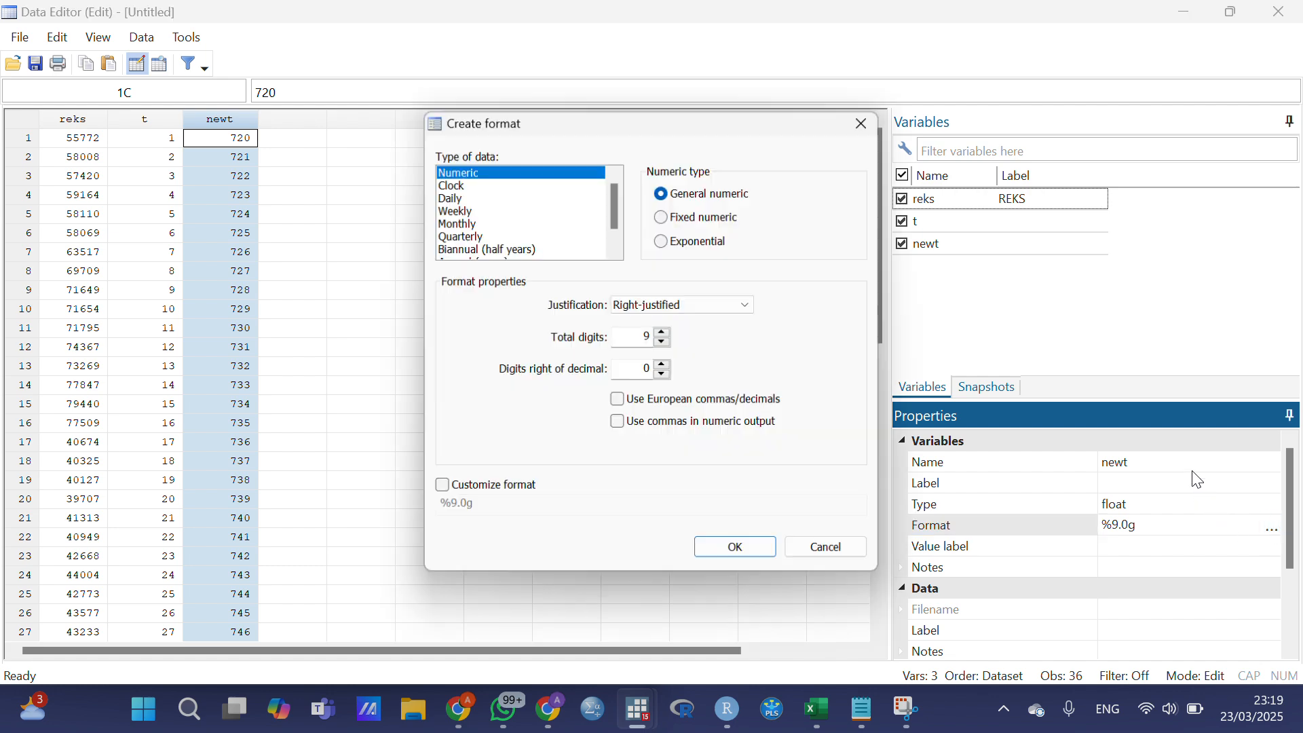
{"action": "left_click", "coordinate": [468, 224]}
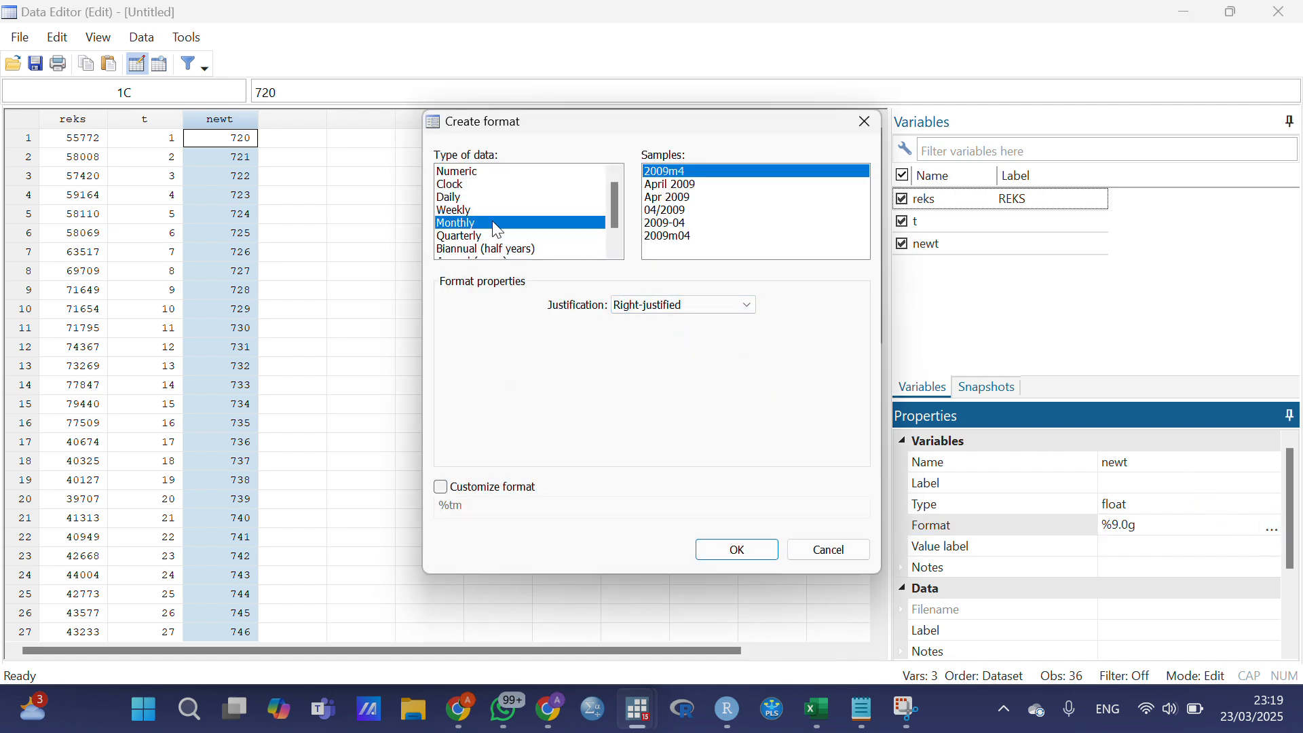
{"action": "left_click", "coordinate": [739, 554]}
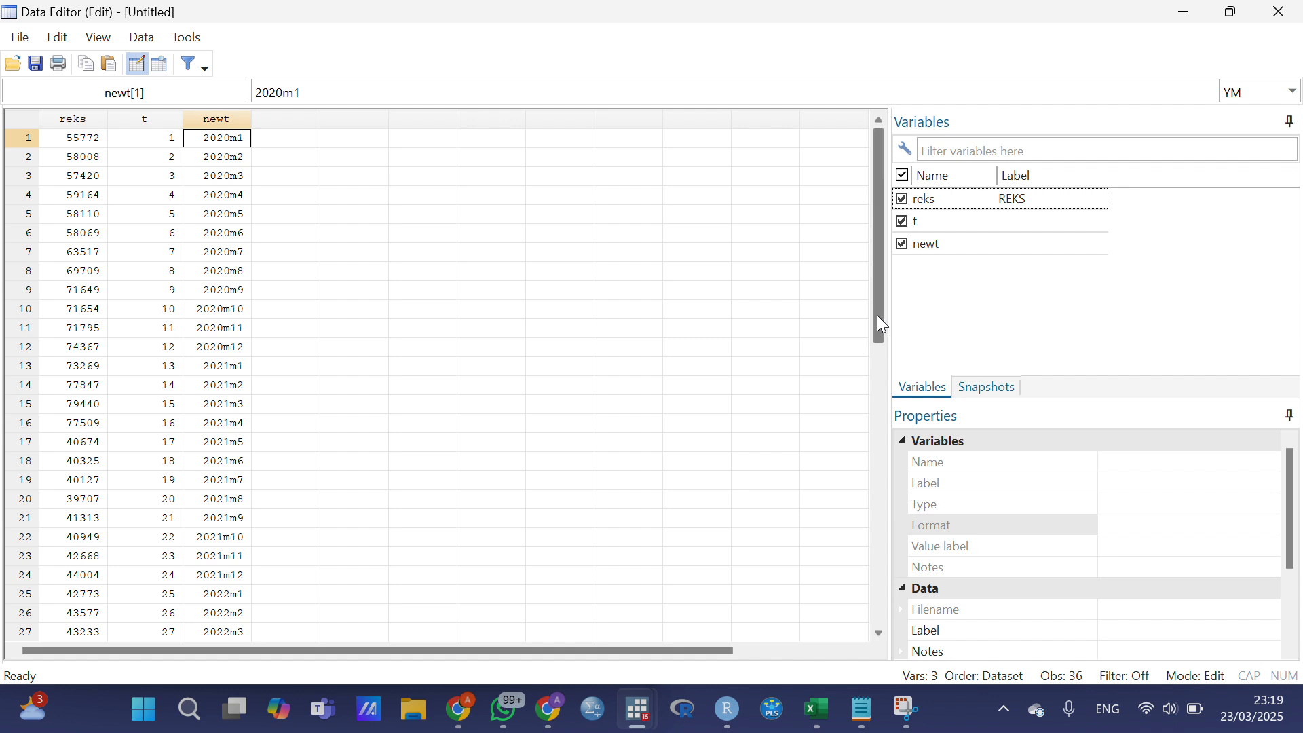
{"action": "left_click_drag", "start_coordinate": [880, 324], "coordinate": [895, 534]}
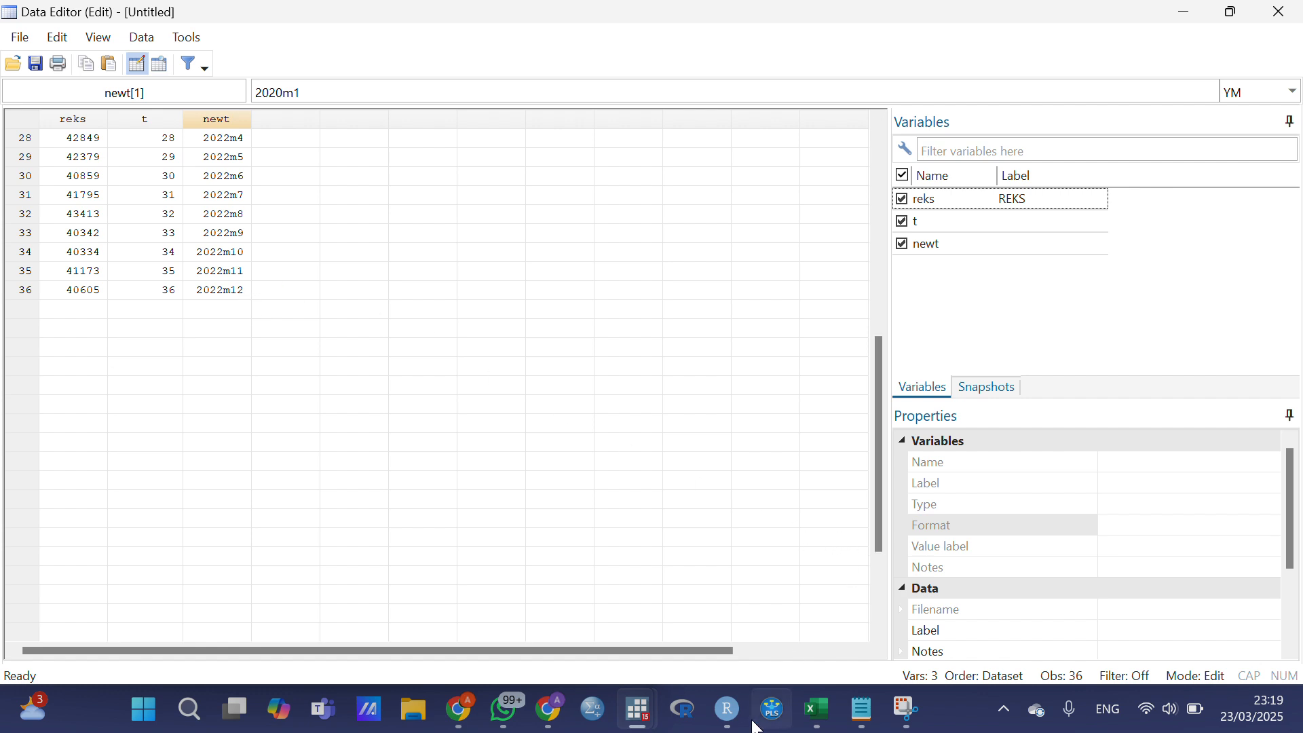
Declare the dataset as a time series in the main Stata window with tsset newt.
{"action": "mouse_move", "coordinate": [650, 723]}
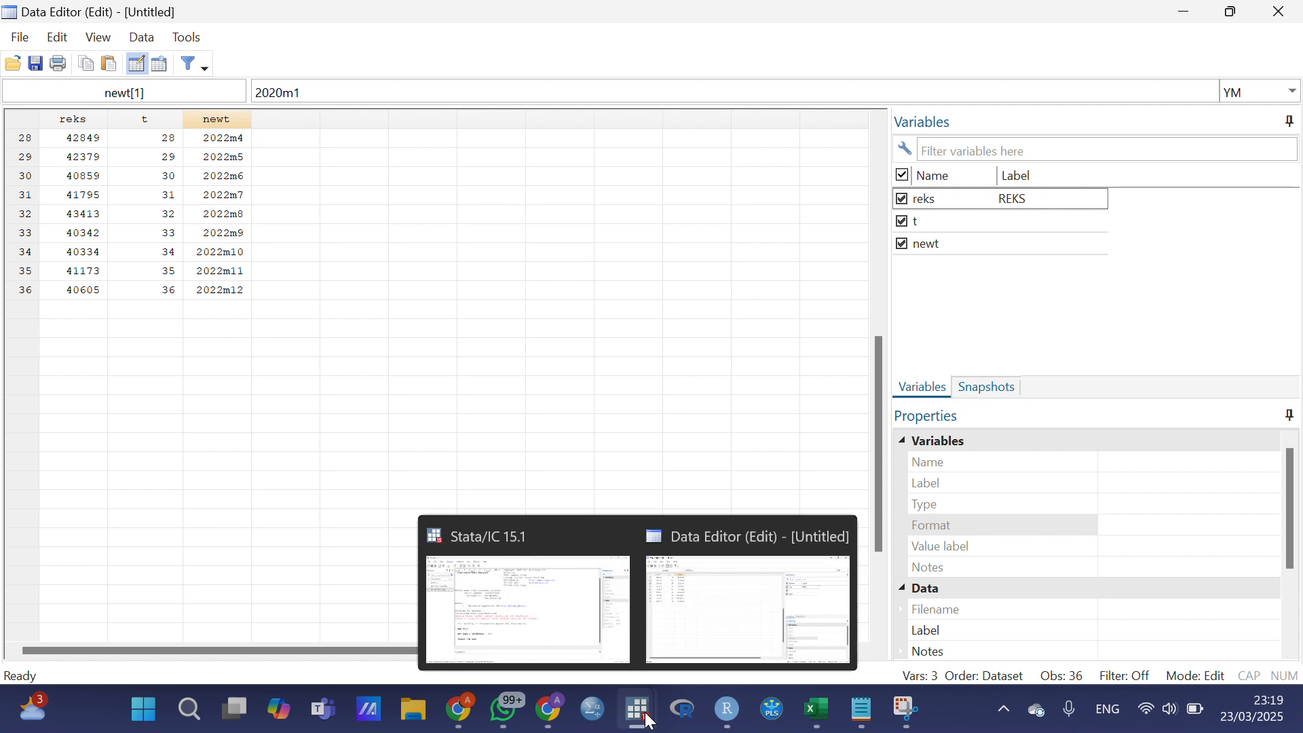
{"action": "left_click", "coordinate": [554, 632]}
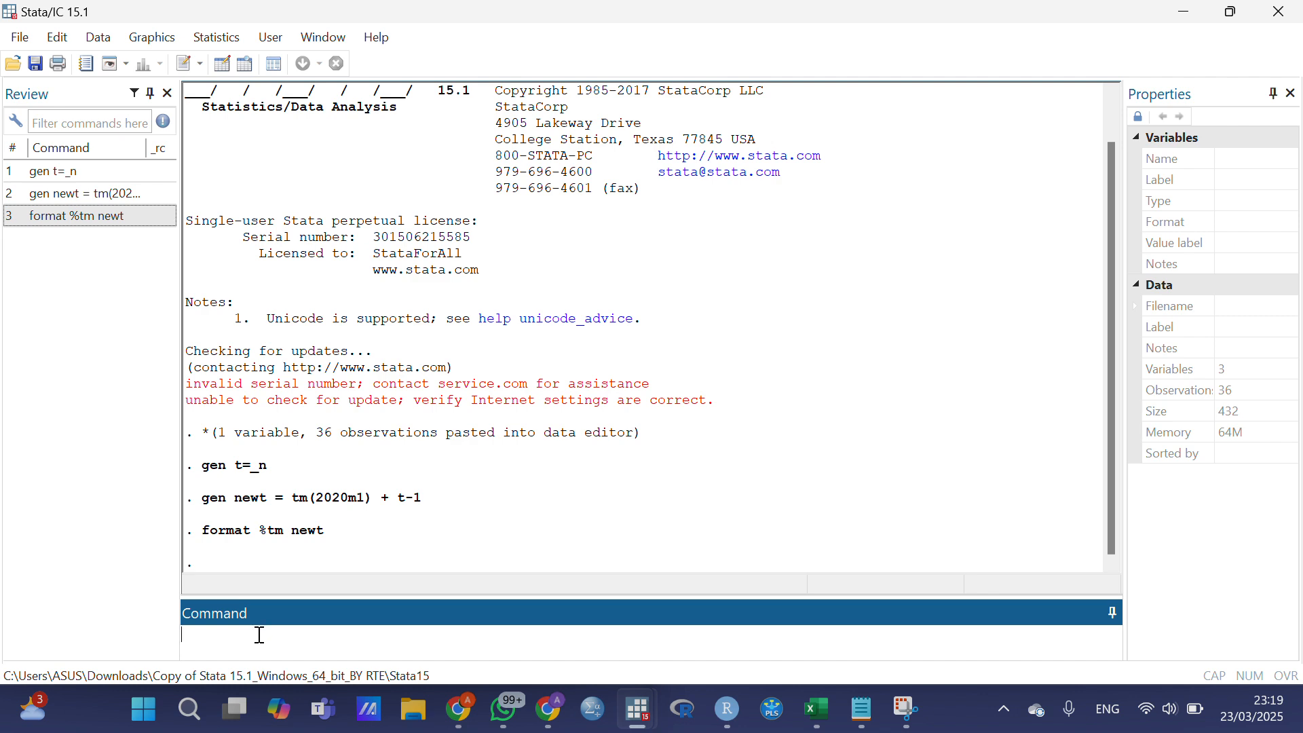
{"action": "type", "text": "tsset newt"}
{"action": "key", "text": "Return"}
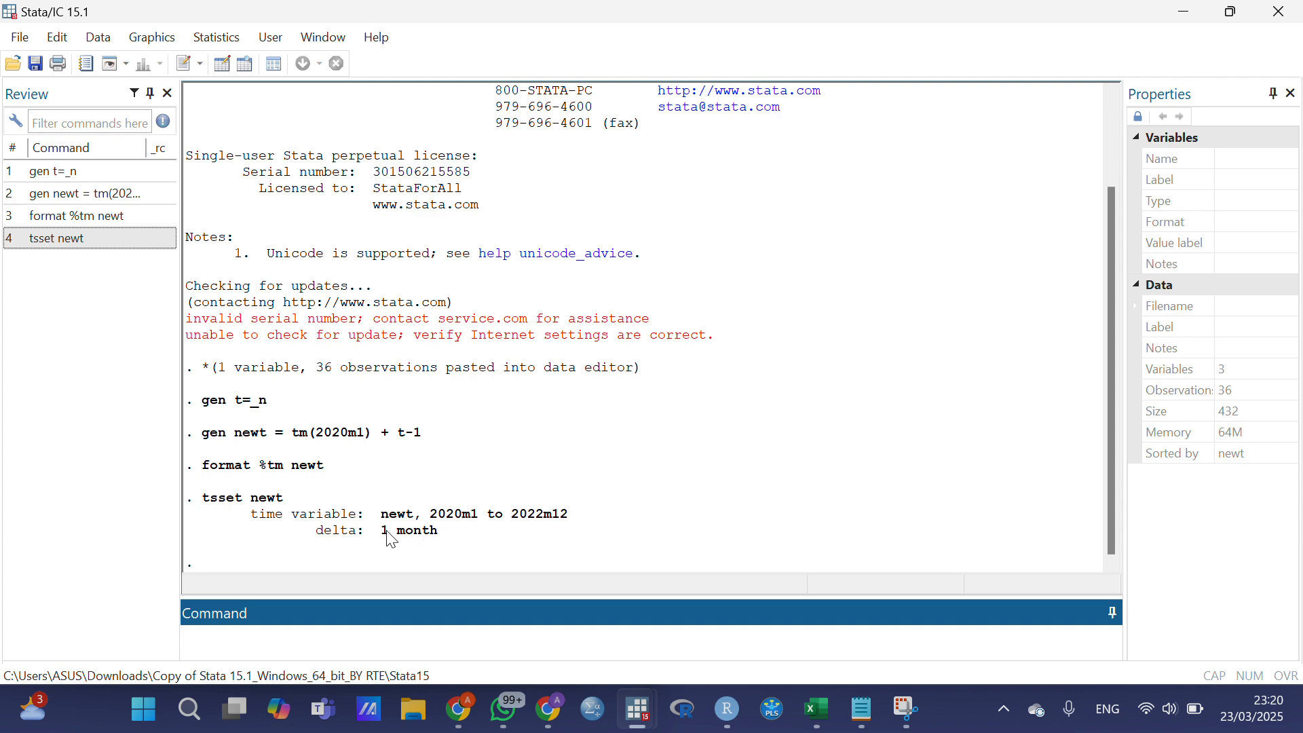
Plot reks as a time-series line graph with tsline reks, and return to the results window.
{"action": "type", "text": "tsline reks"}
{"action": "key", "text": "Return"}
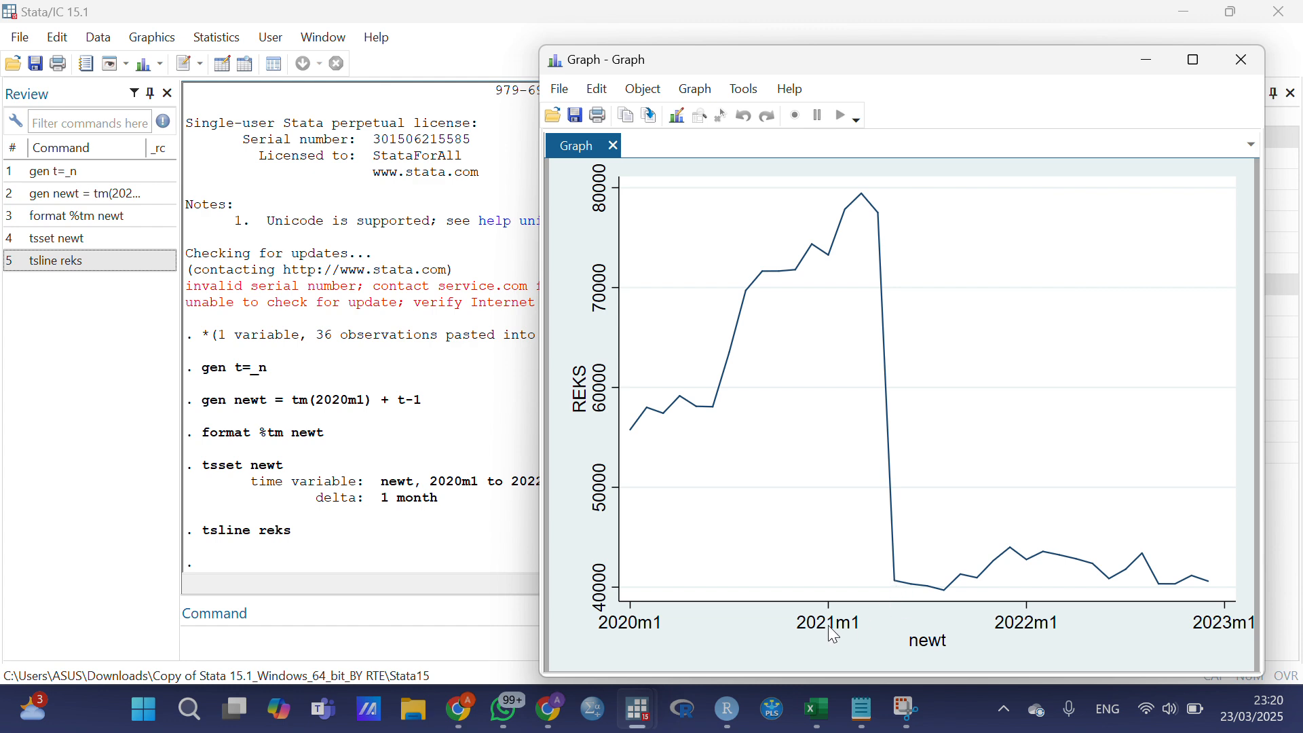
{"action": "left_click", "coordinate": [445, 528]}
Fit a constant-only regression of reks with regress reks.
{"action": "left_click", "coordinate": [240, 643]}
{"action": "type", "text": "regress"}
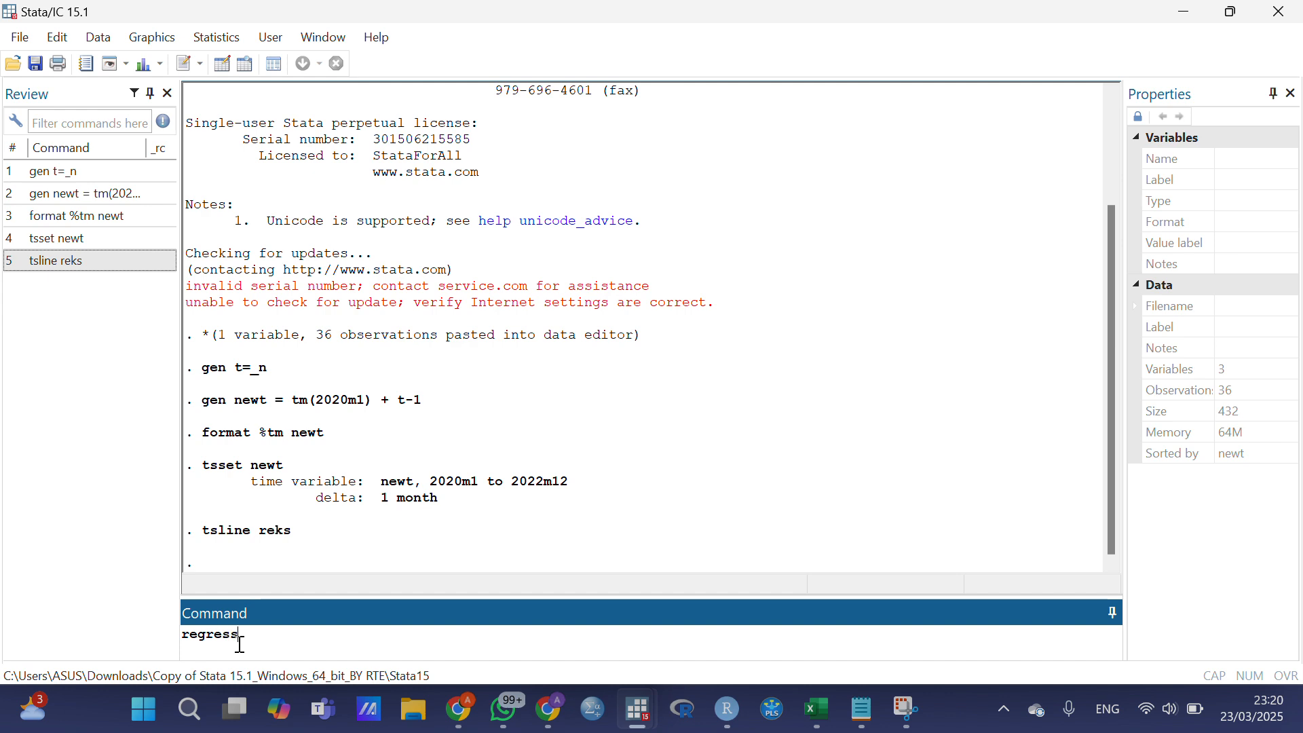
{"action": "type", "text": " reks"}
{"action": "key", "text": "Return"}
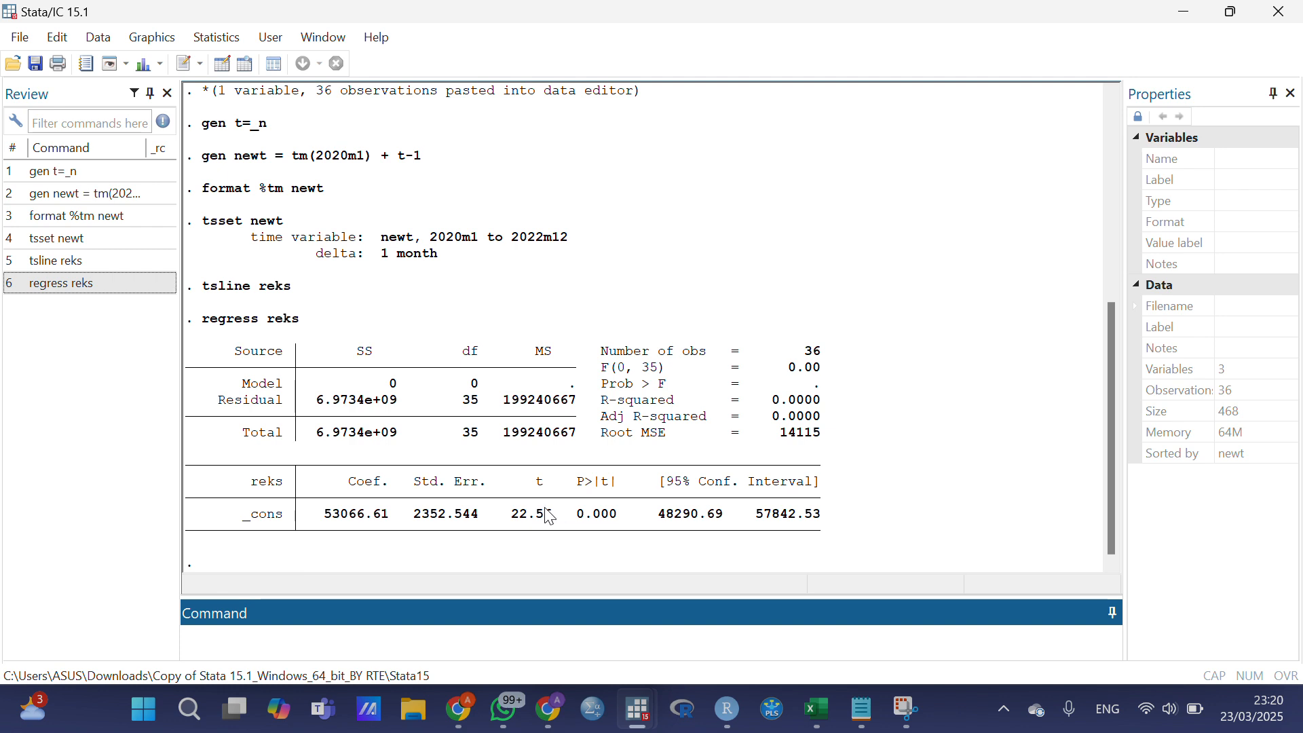
Run the cumulative sum stability test with estat sbcusum and compare its test statistic with the 5% critical value.
{"action": "type", "text": "estat sbcusum"}
{"action": "key", "text": "Return"}
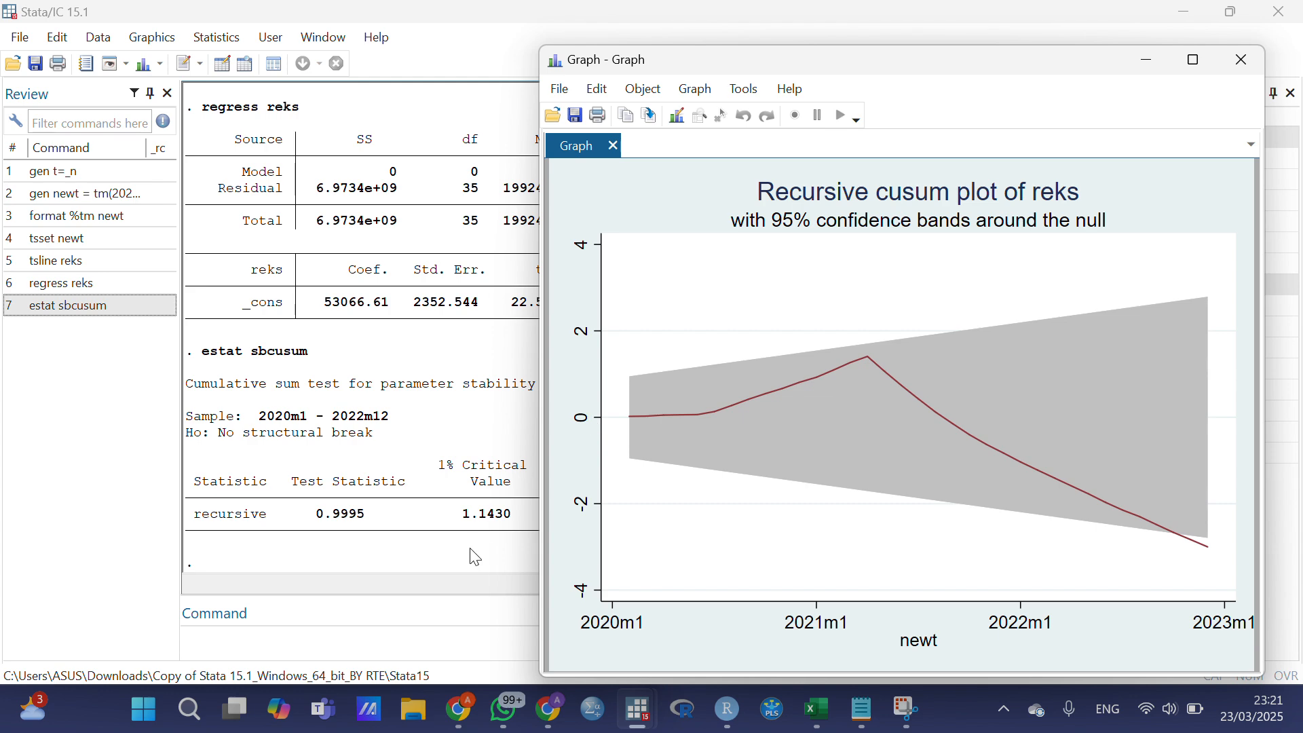
{"action": "left_click", "coordinate": [447, 559]}
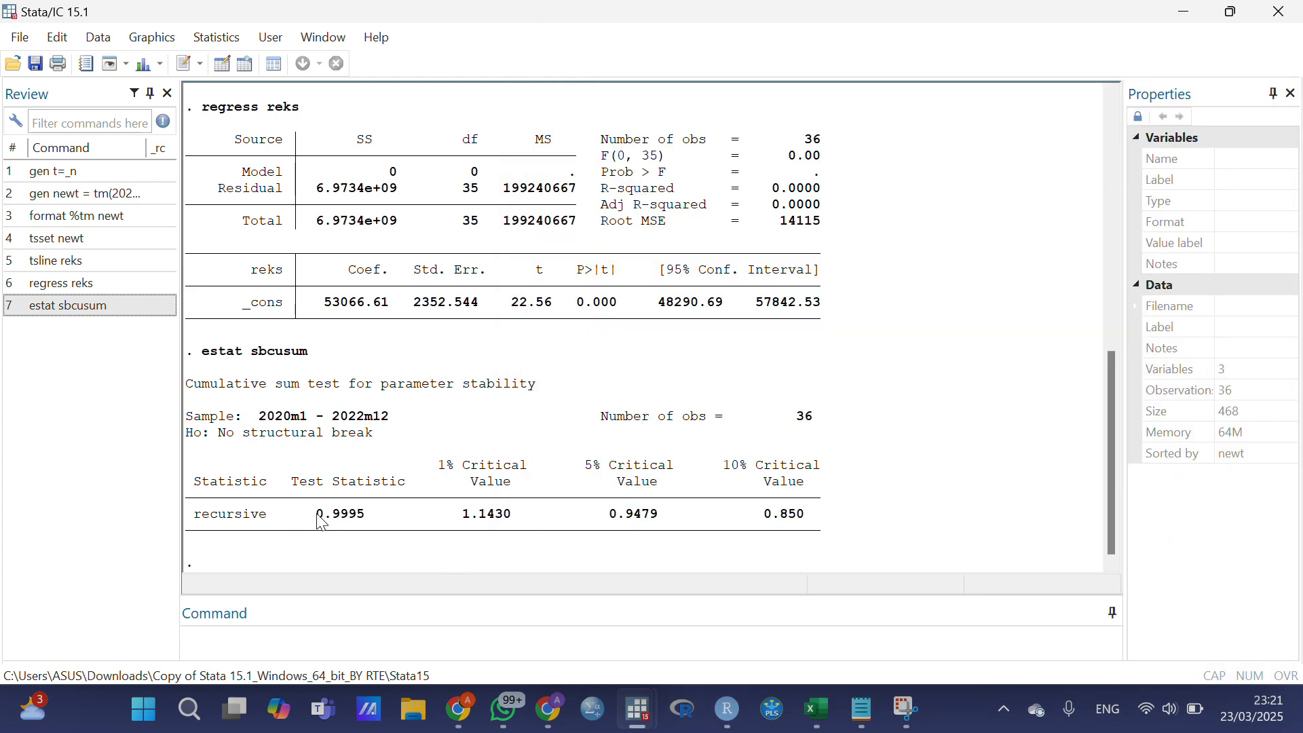
{"action": "left_click_drag", "start_coordinate": [319, 514], "coordinate": [381, 517]}
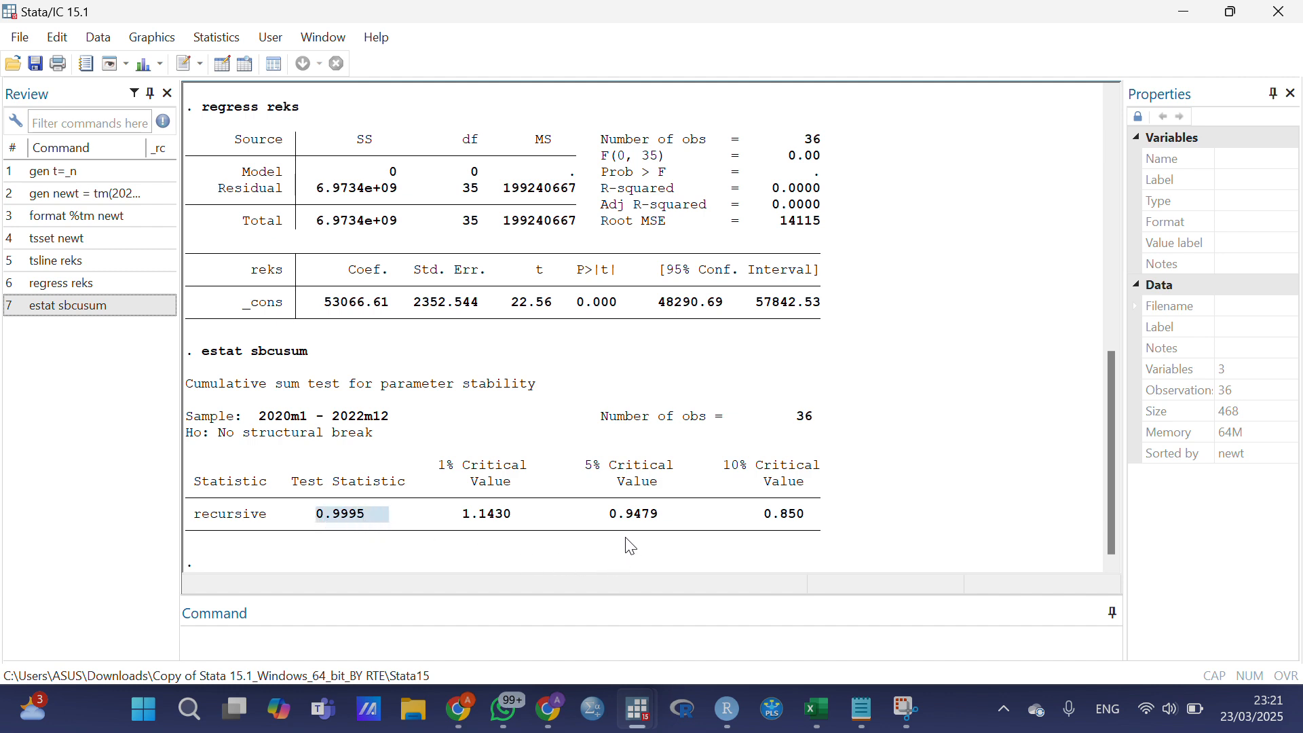
{"action": "left_click_drag", "start_coordinate": [607, 513], "coordinate": [691, 509]}
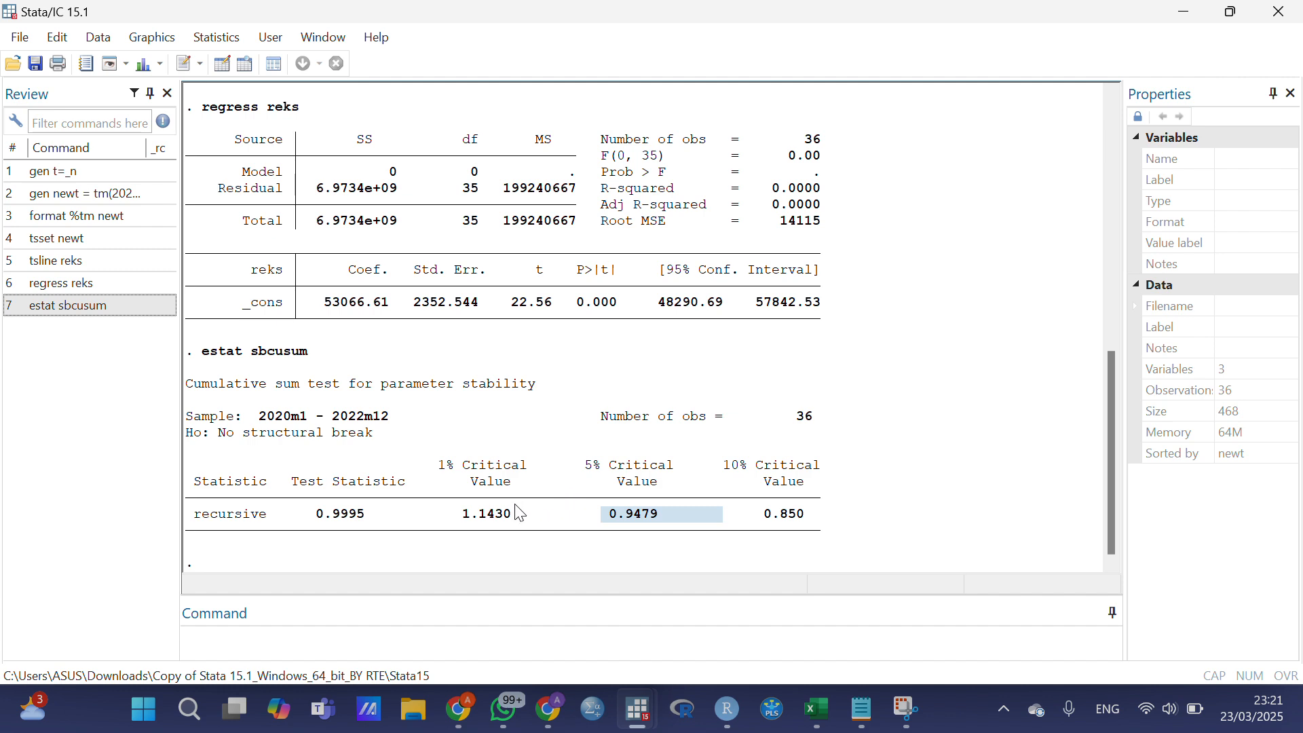
Test for a structural break at an unknown date with estat sbsingle, and highlight the p-value and estimated break date.
{"action": "left_click", "coordinate": [290, 635]}
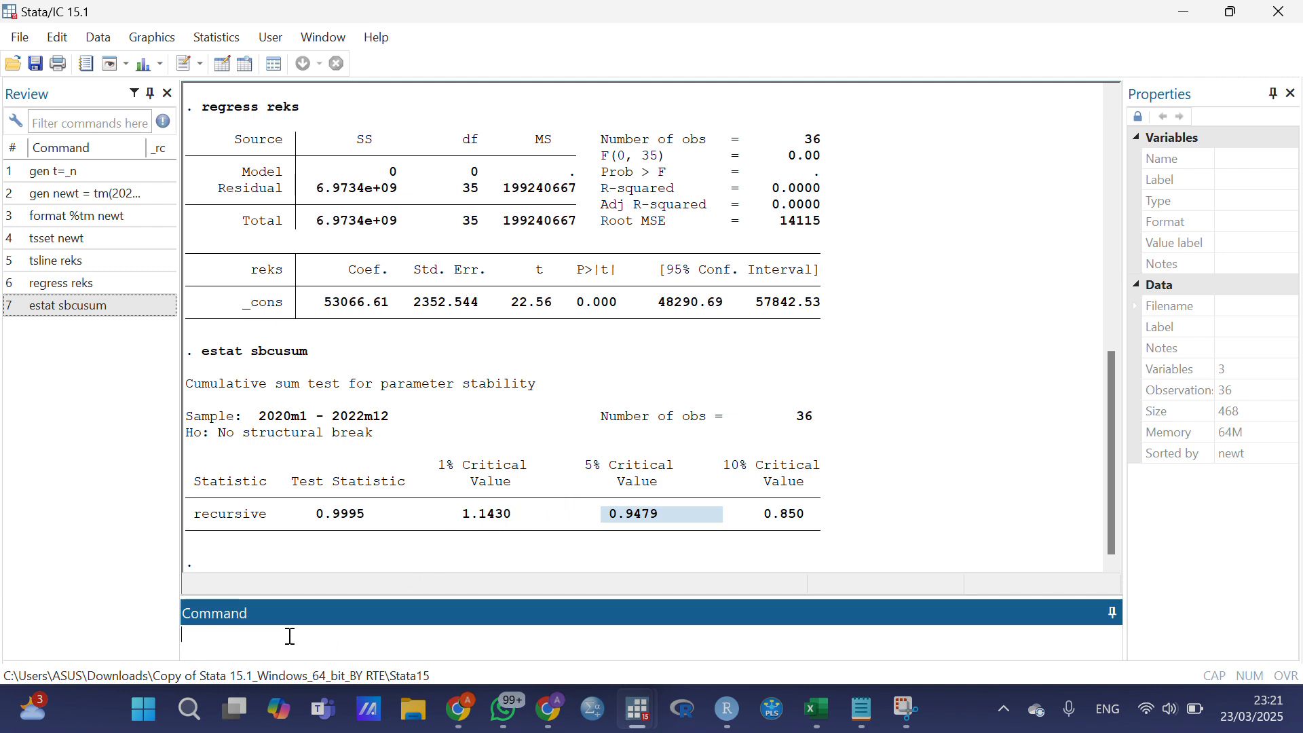
{"action": "type", "text": "estat sbsingle"}
{"action": "key", "text": "Return"}
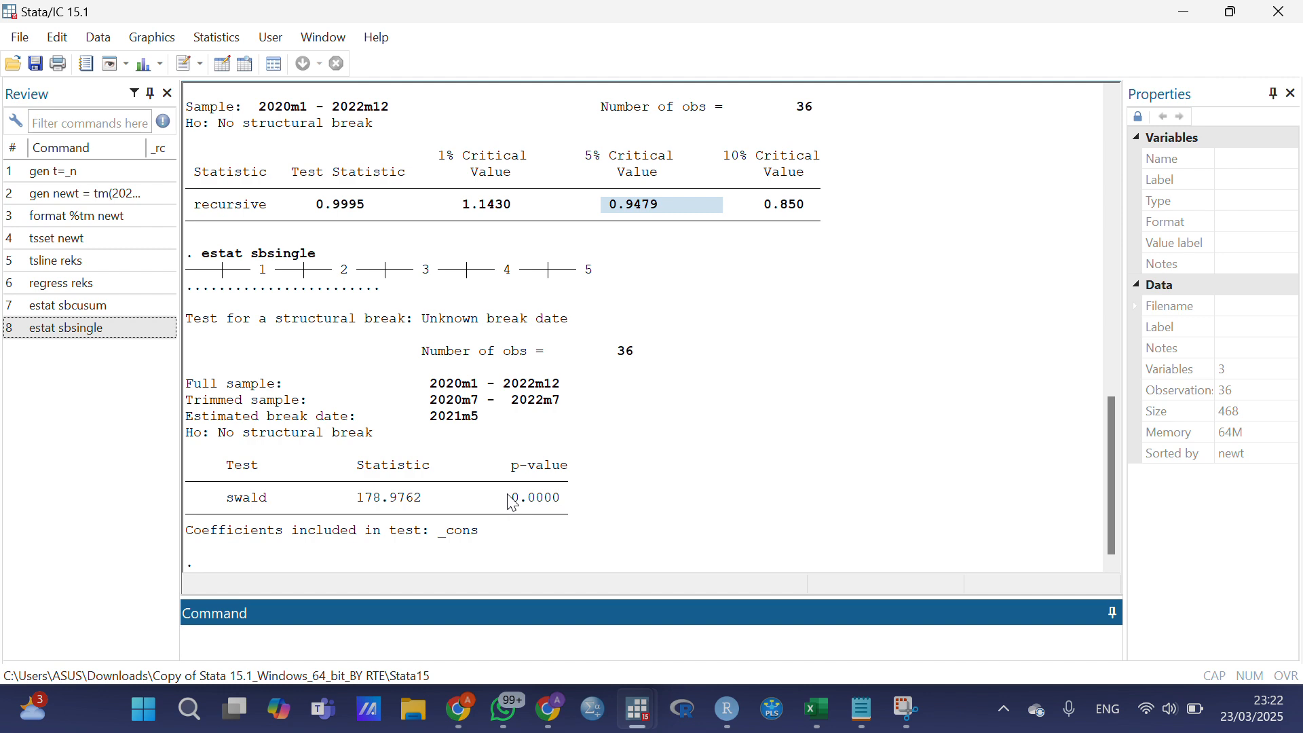
{"action": "left_click_drag", "start_coordinate": [512, 504], "coordinate": [615, 508]}
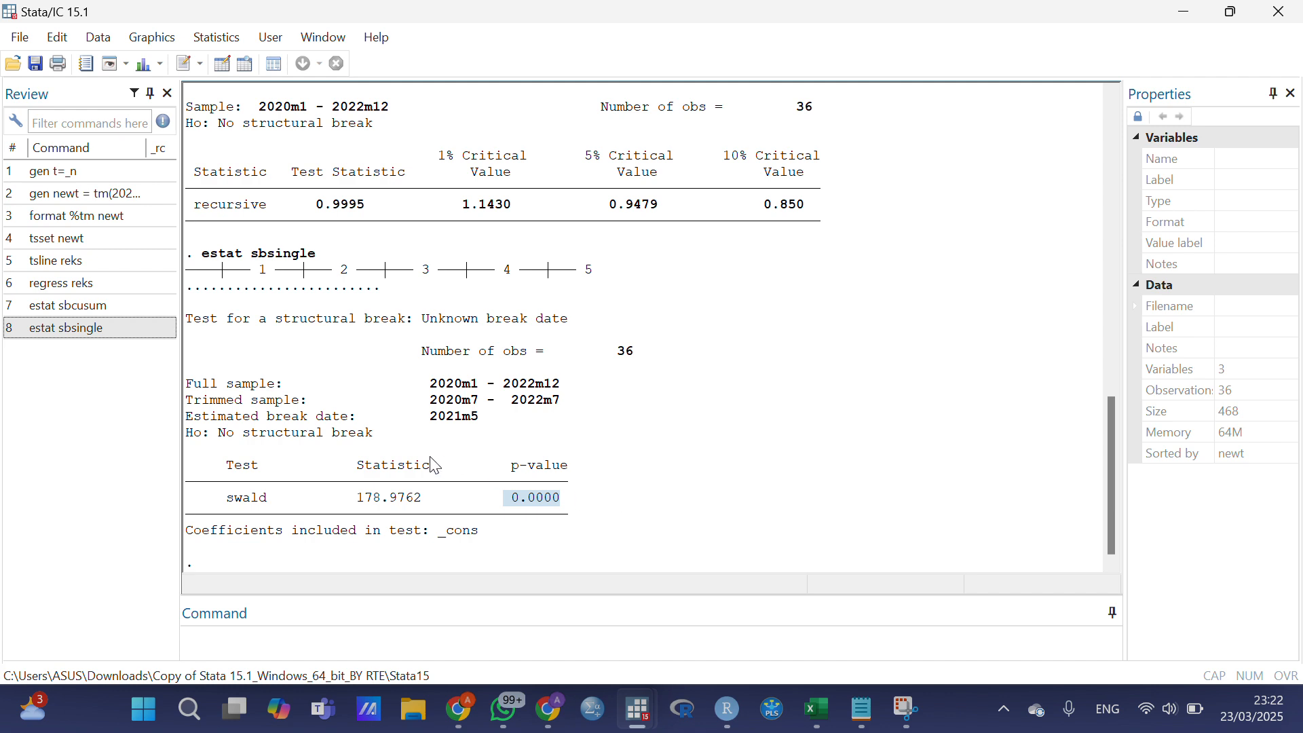
{"action": "left_click", "coordinate": [195, 422]}
{"action": "left_click_drag", "start_coordinate": [195, 422], "coordinate": [500, 424]}
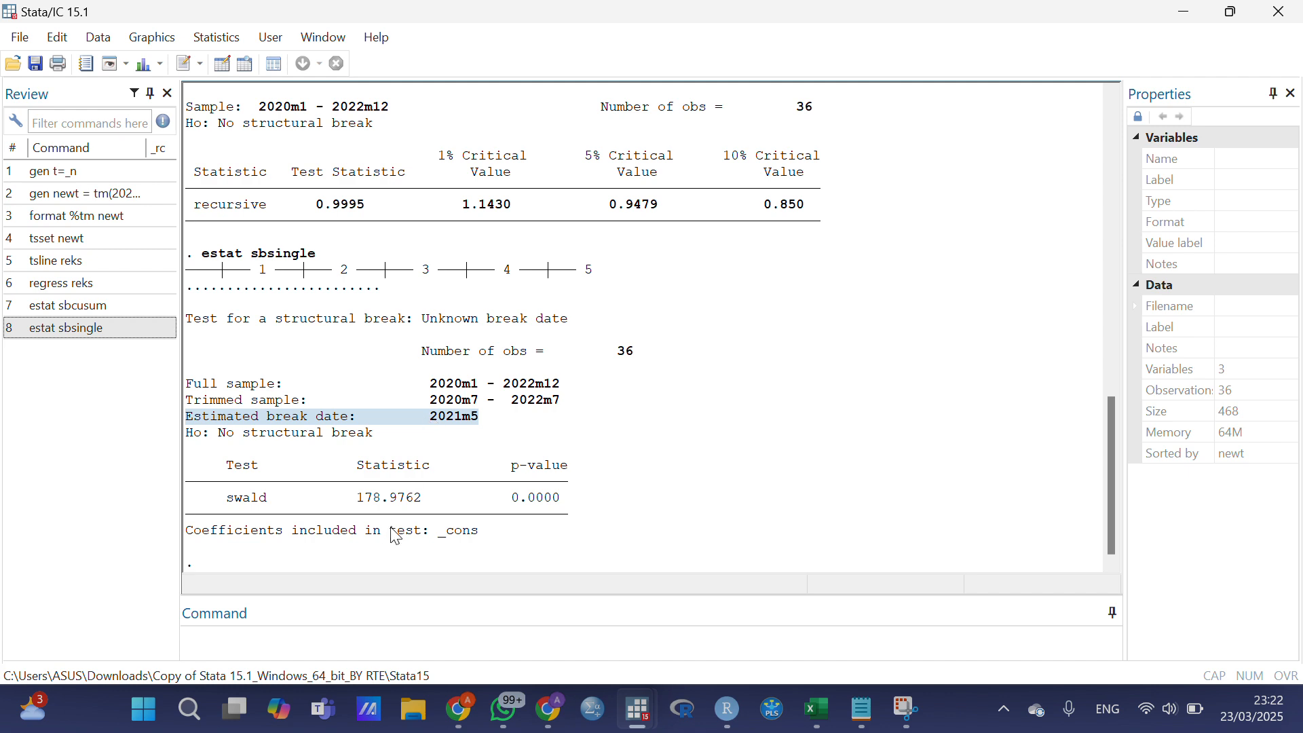
Test for a known structural break with estat sbknown, break(tm(2021m5)), and highlight the chi-squared probability.
{"action": "left_click", "coordinate": [230, 638]}
{"action": "type", "text": "es"}
{"action": "type", "text": "at"}
{"action": "key", "text": "BackSpace"}
{"action": "key", "text": "BackSpace"}
{"action": "type", "text": "tat sbknown"}
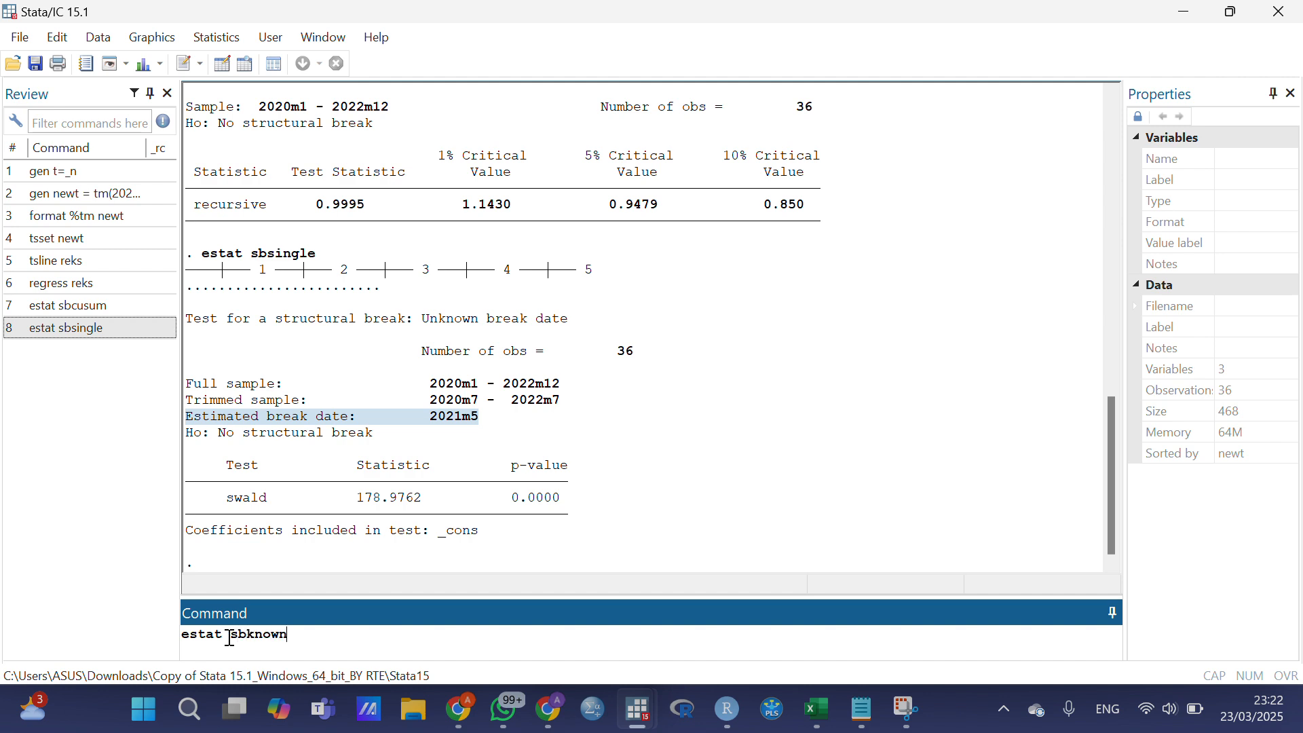
{"action": "type", "text": ", break(tm(2021m5))"}
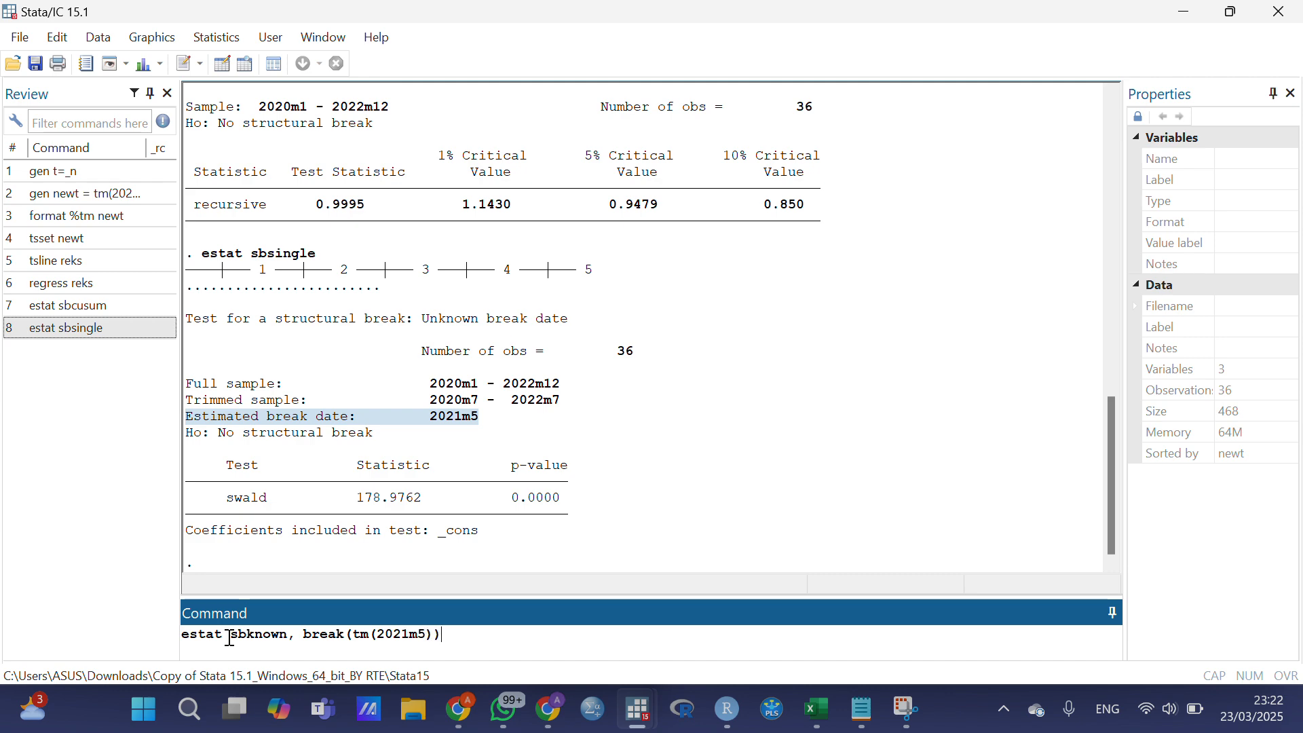
{"action": "key", "text": "Return"}
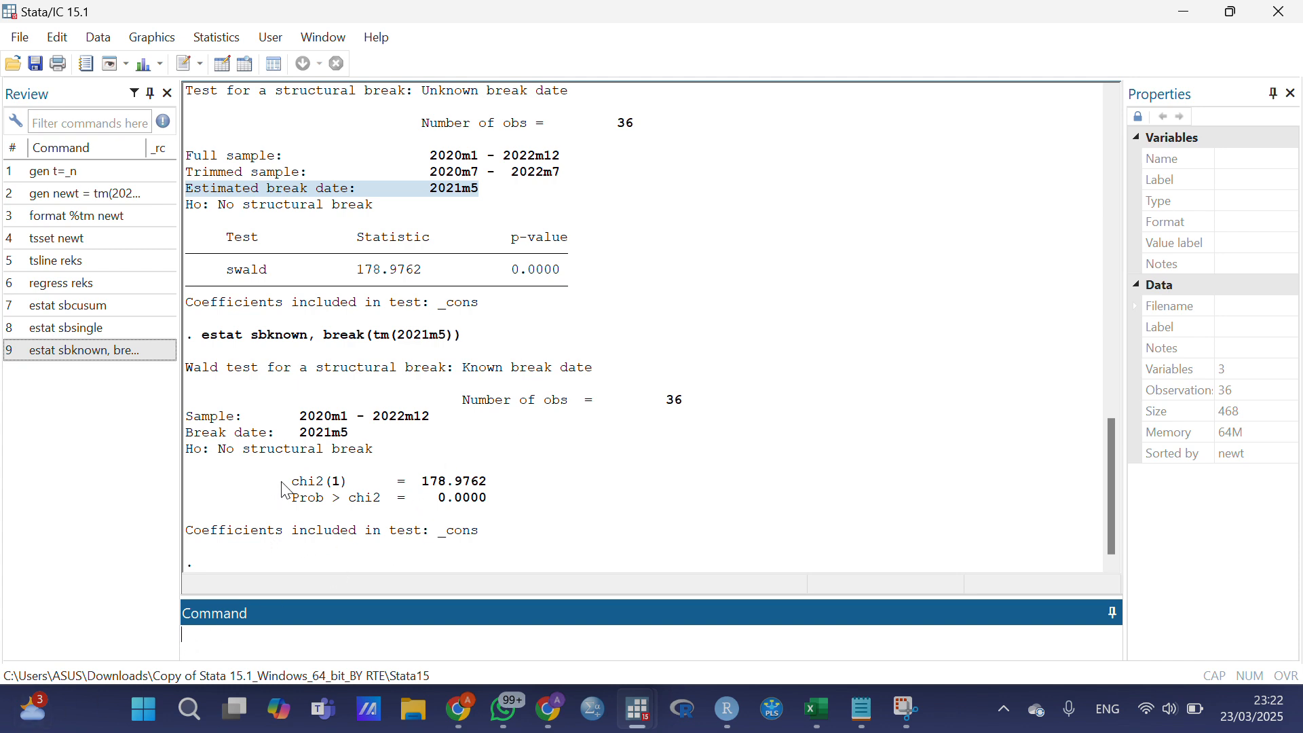
{"action": "left_click_drag", "start_coordinate": [293, 499], "coordinate": [507, 510]}
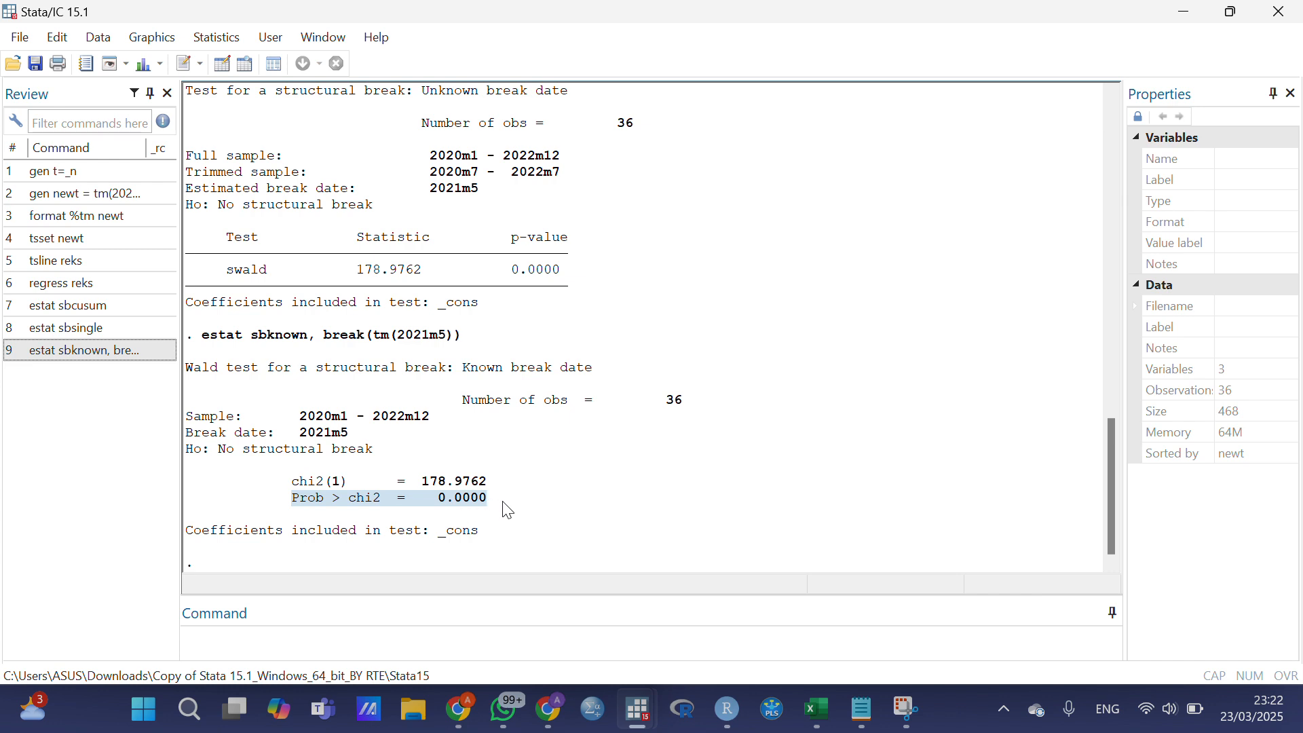